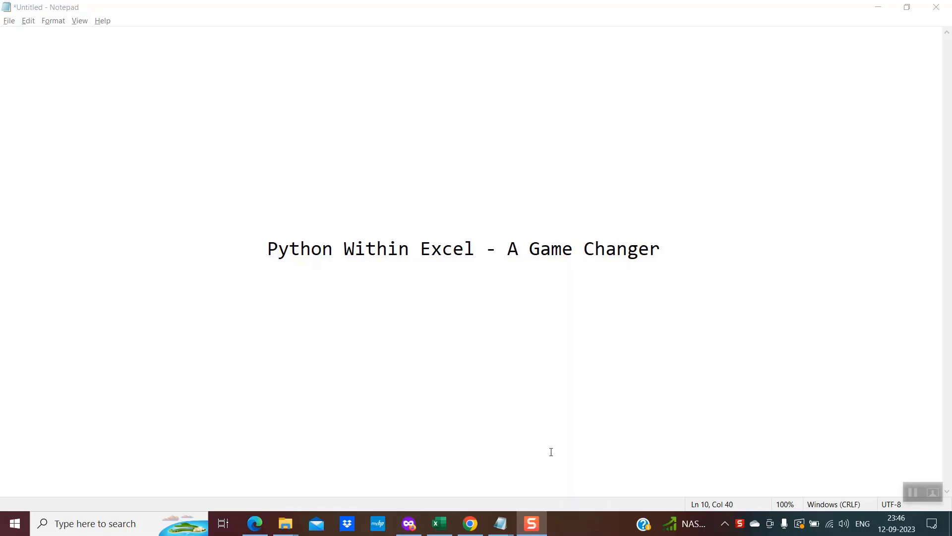
Switch to Chrome to view the Python in Excel announcement, and return to the Excel_With_Python workbook in Excel
{"action": "left_click", "coordinate": [471, 524]}
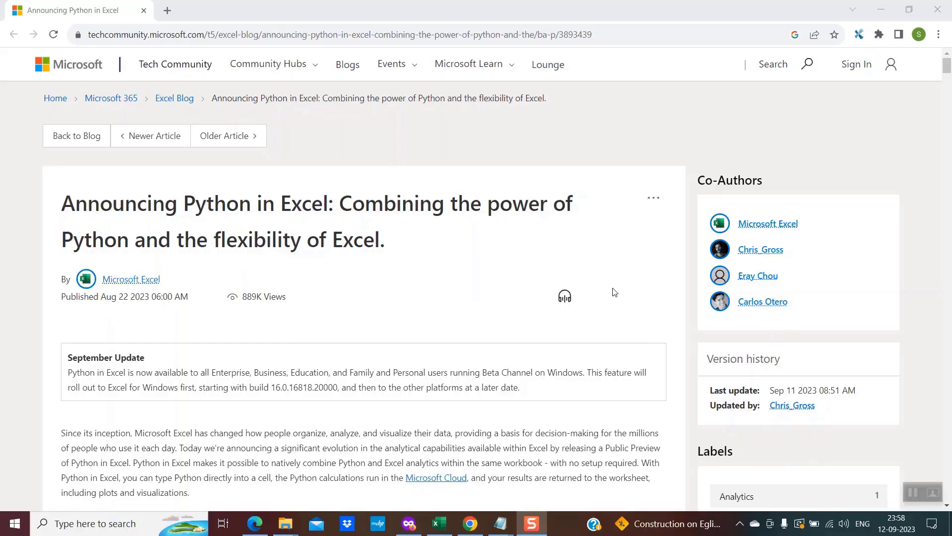
{"action": "left_click", "coordinate": [444, 523]}
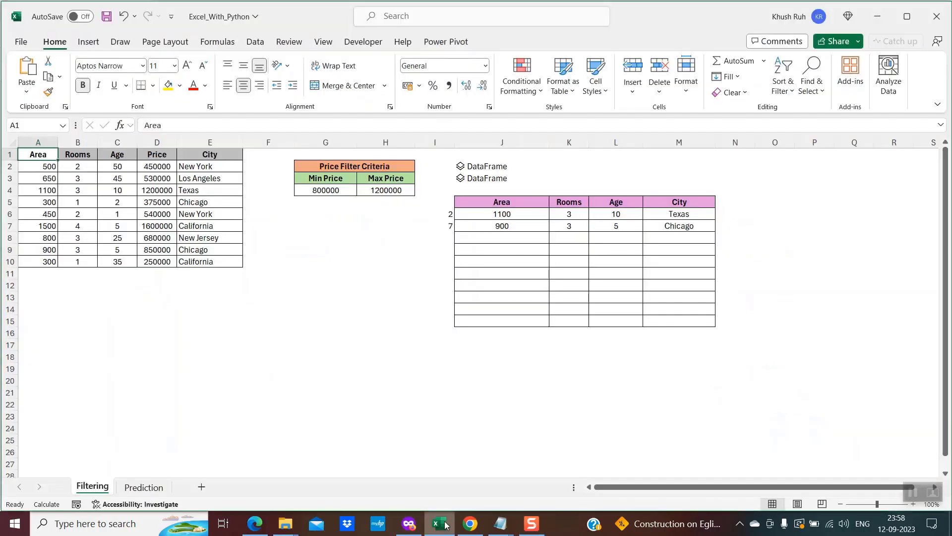
{"action": "left_click", "coordinate": [338, 366]}
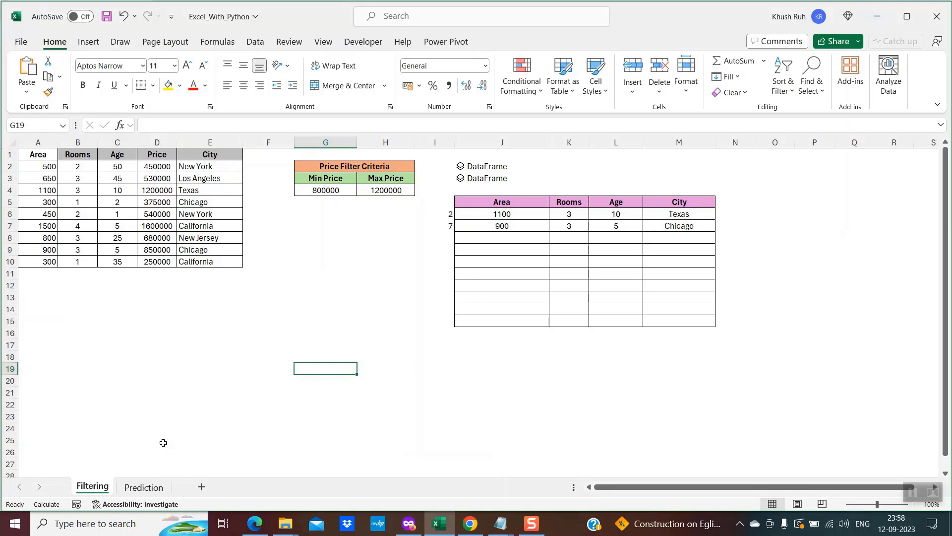
{"action": "left_click", "coordinate": [187, 369]}
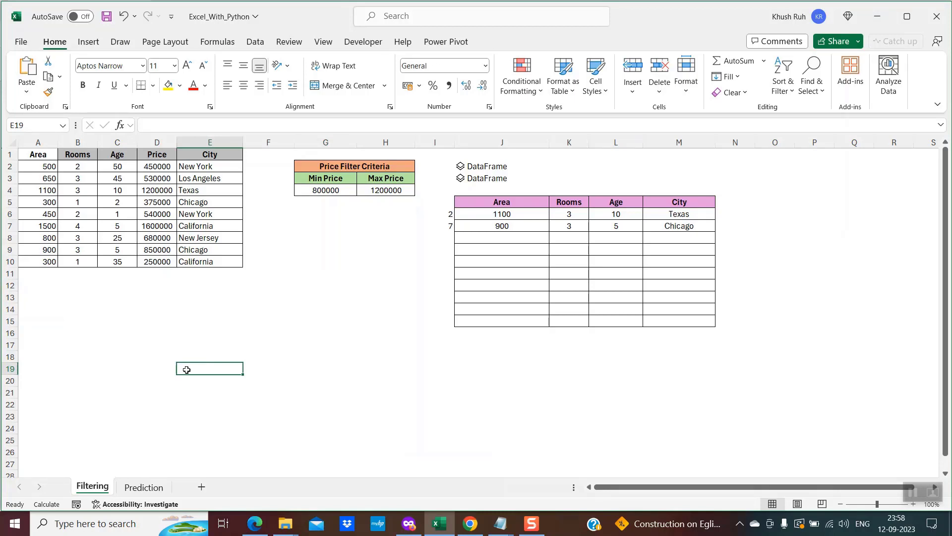
{"action": "left_click", "coordinate": [213, 320]}
{"action": "left_click", "coordinate": [66, 182]}
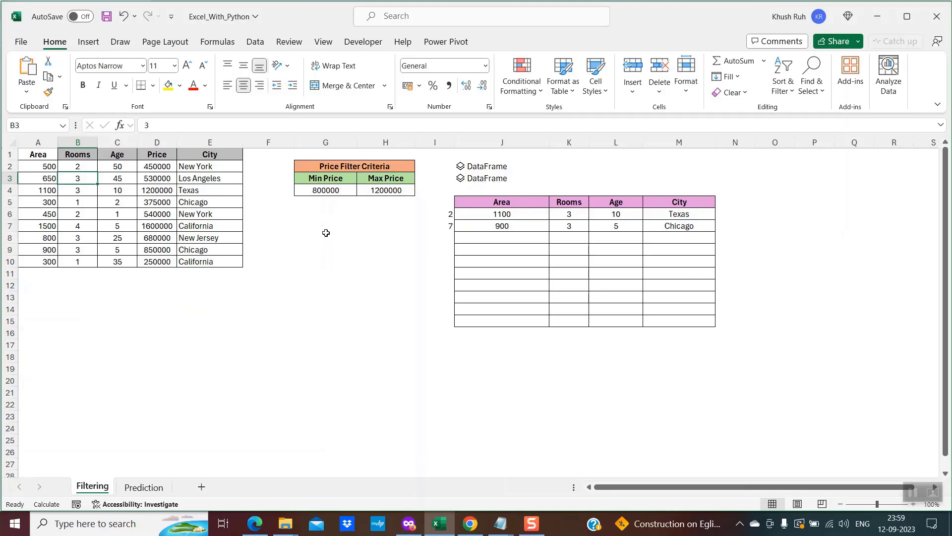
Set the Min Price in the Price Filter Criteria table to 400000
{"action": "left_click", "coordinate": [329, 190]}
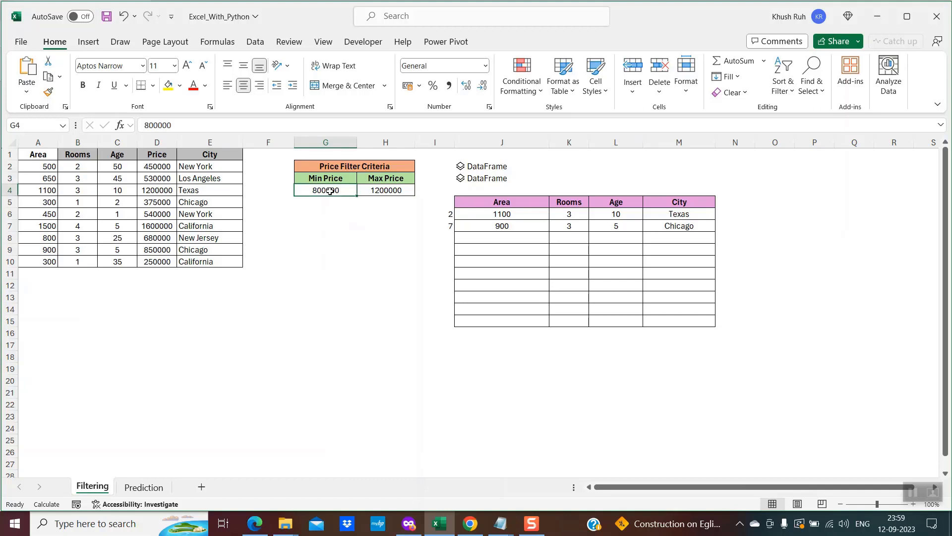
{"action": "type", "text": "40000"}
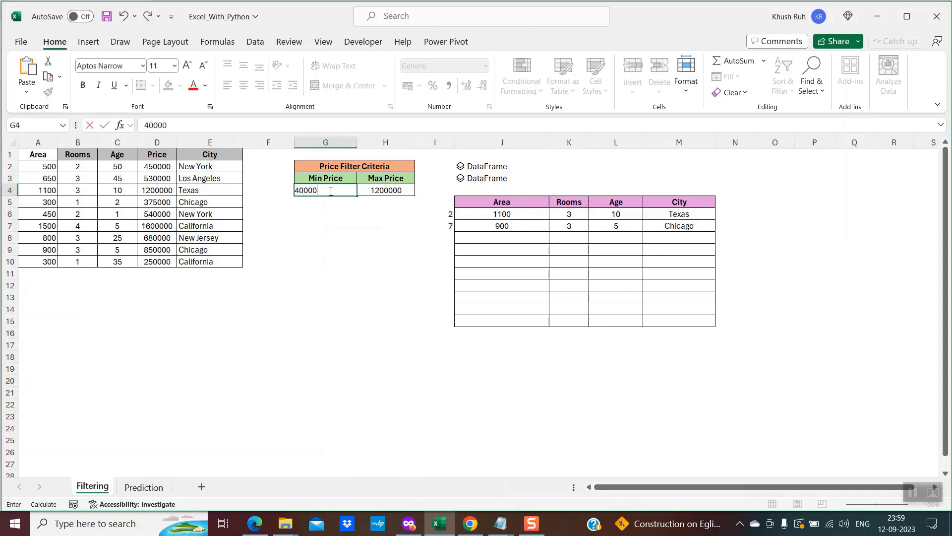
{"action": "type", "text": "0"}
{"action": "key", "text": "Return"}
{"action": "left_click", "coordinate": [347, 228]}
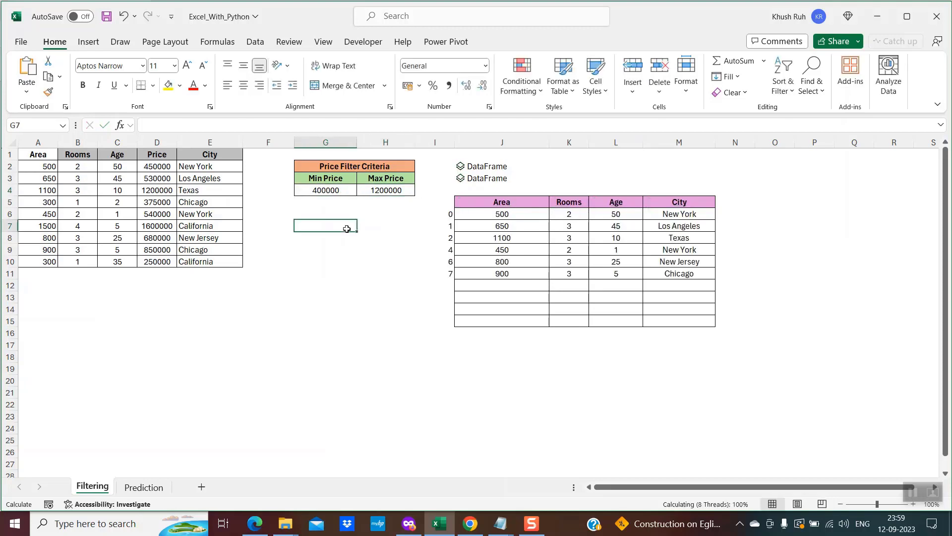
Highlight the filtered result rows J6:M11, from Area to City, to review the records returned by the Python filter
{"action": "left_click", "coordinate": [486, 217]}
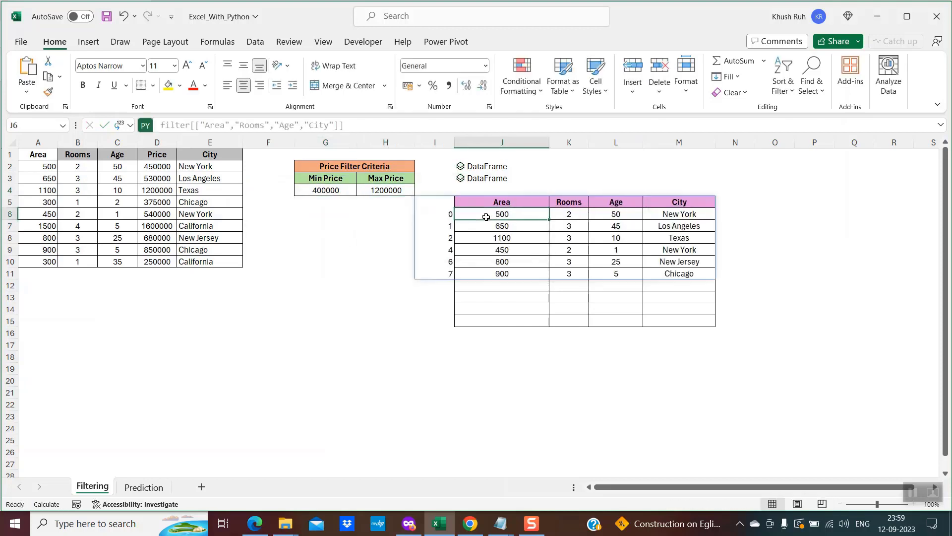
{"action": "key", "text": "shift+Right"}
{"action": "key", "text": "shift+Right"}
{"action": "key", "text": "shift+Right"}
{"action": "key", "text": "shift+Down"}
{"action": "key", "text": "shift+Down"}
{"action": "key", "text": "shift+Down"}
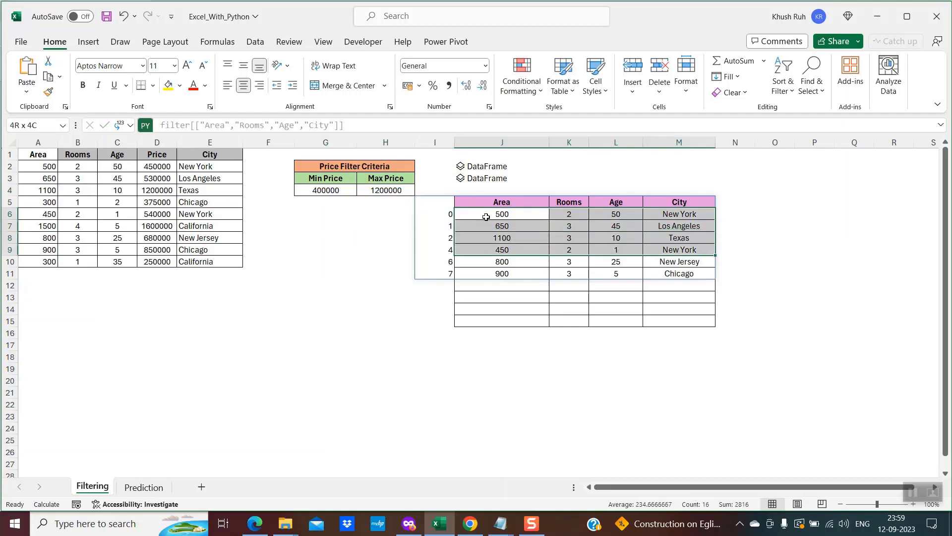
{"action": "key", "text": "shift+Down"}
{"action": "key", "text": "shift+Down"}
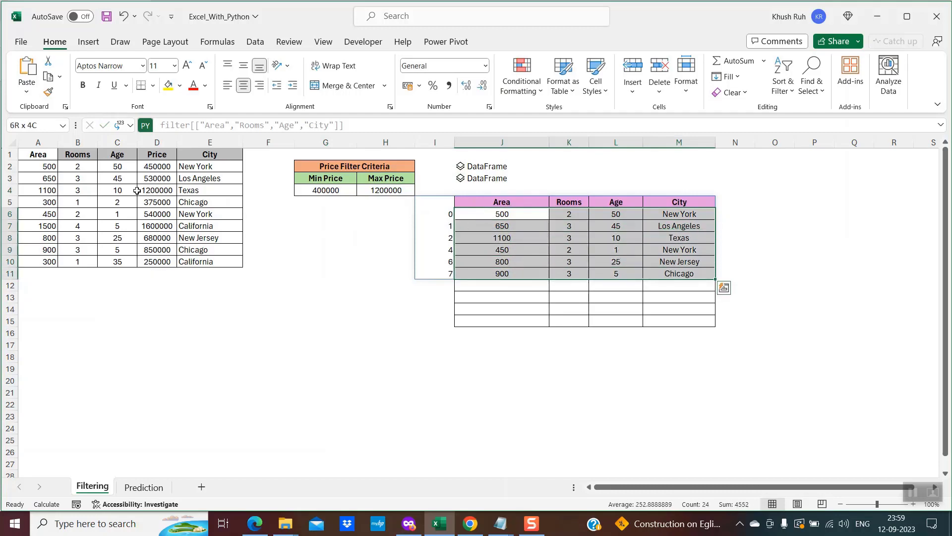
{"action": "left_click", "coordinate": [281, 307]}
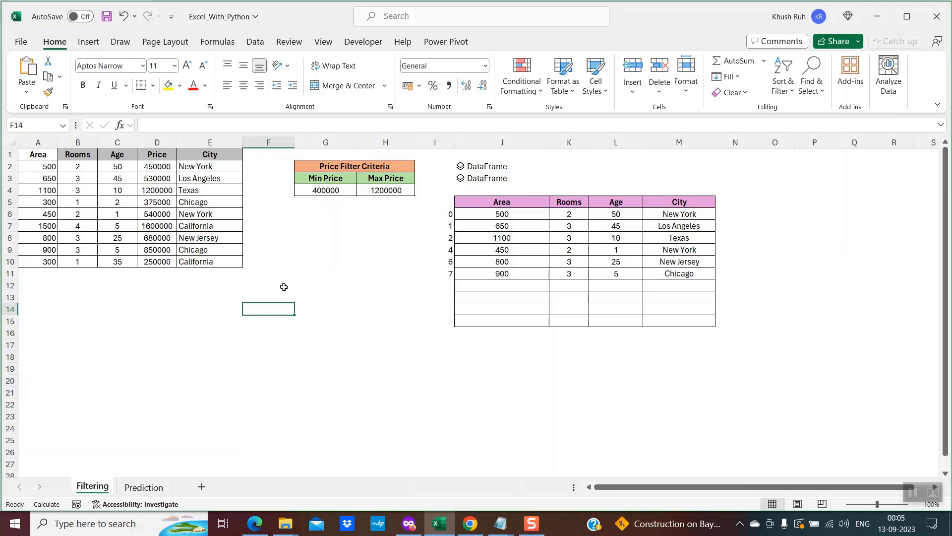
On the Prediction sheet, set the prediction inputs to an area of 800 sq ft and an apartment age of 2
{"action": "left_click", "coordinate": [143, 487]}
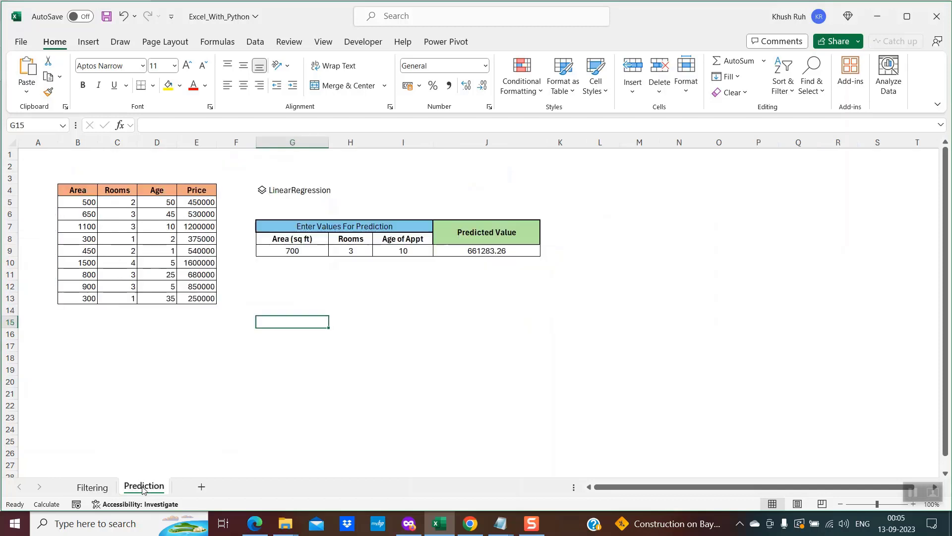
{"action": "left_click", "coordinate": [399, 348]}
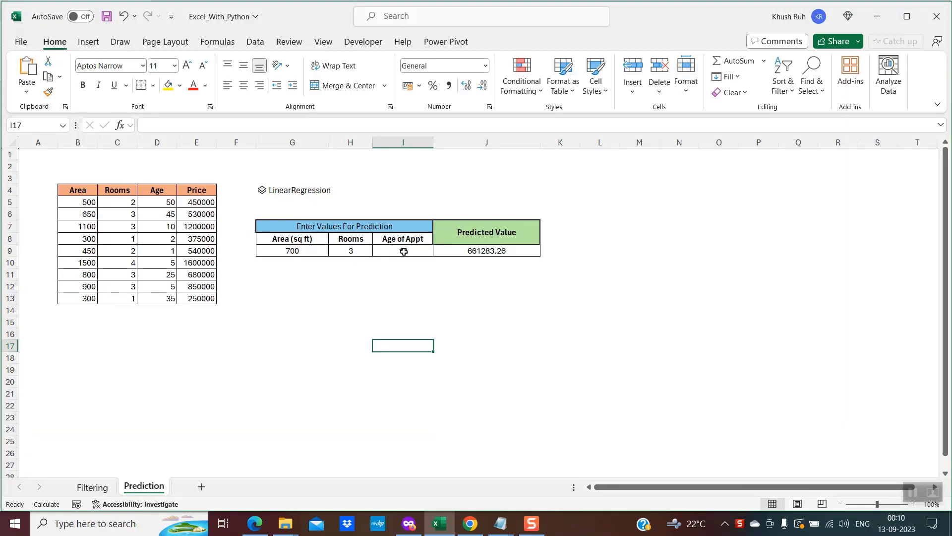
{"action": "left_click", "coordinate": [305, 249]}
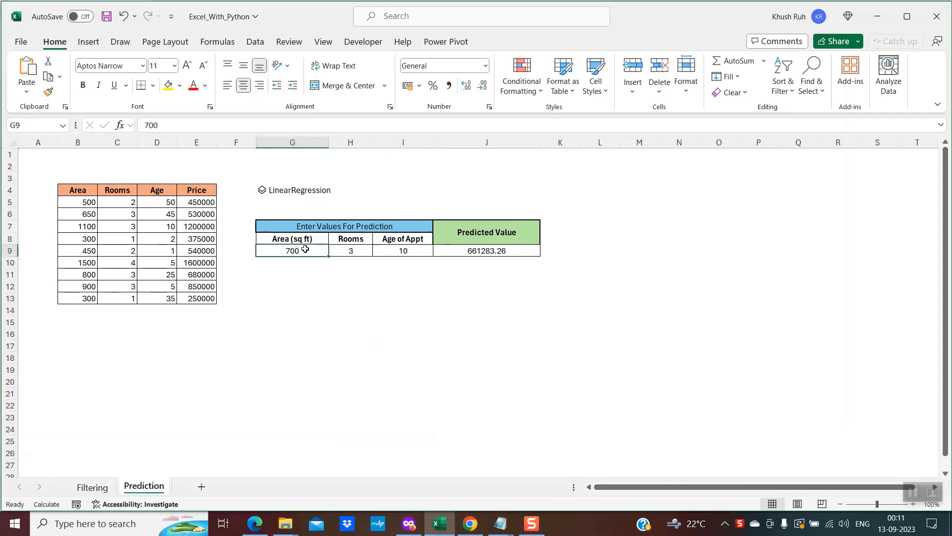
{"action": "type", "text": "800"}
{"action": "key", "text": "Tab"}
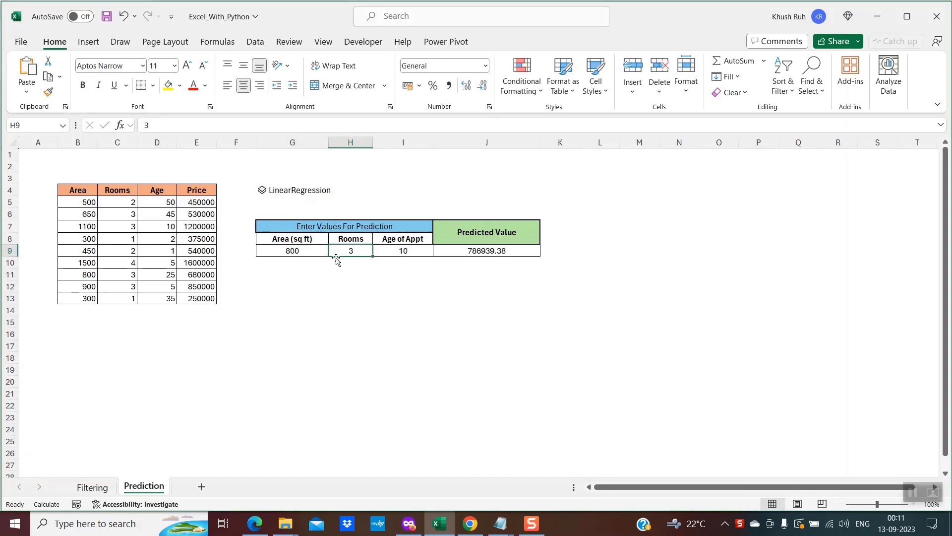
{"action": "left_click", "coordinate": [389, 252]}
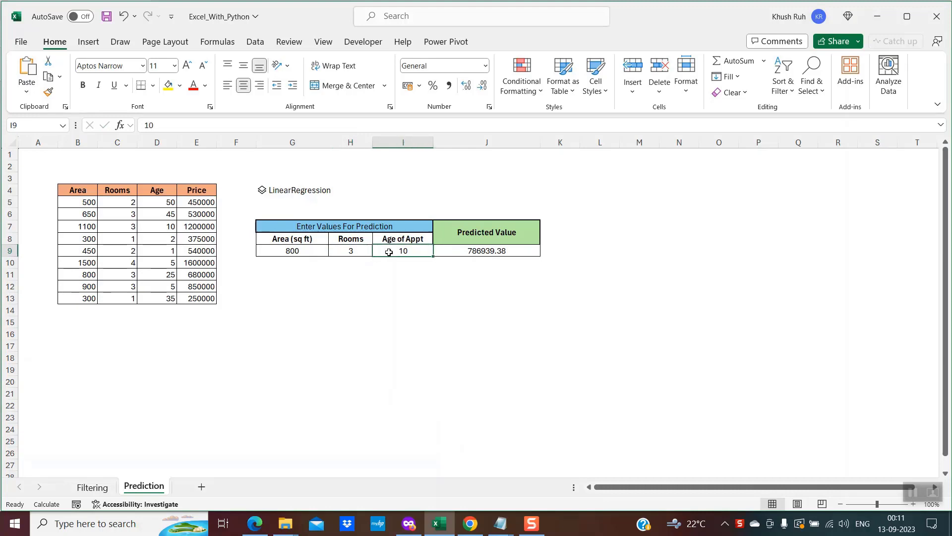
{"action": "type", "text": "2"}
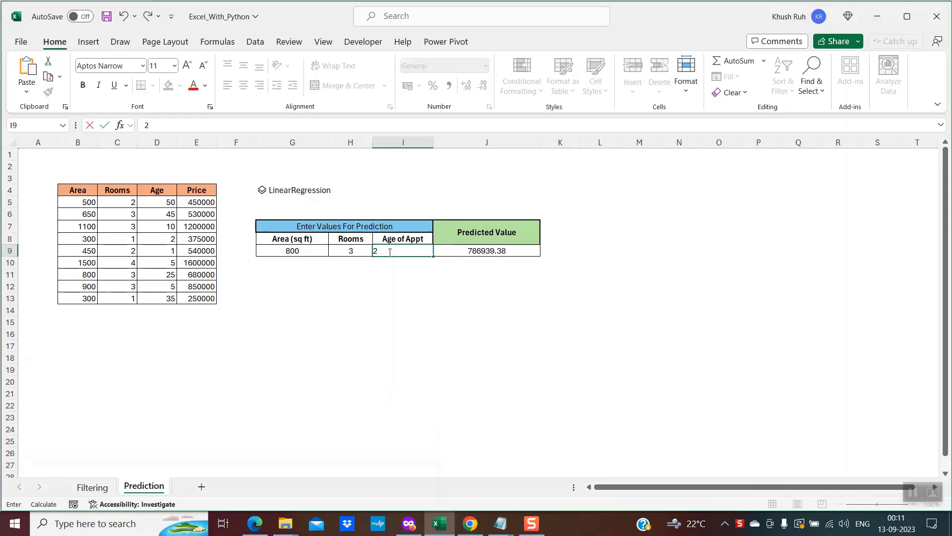
{"action": "key", "text": "Tab"}
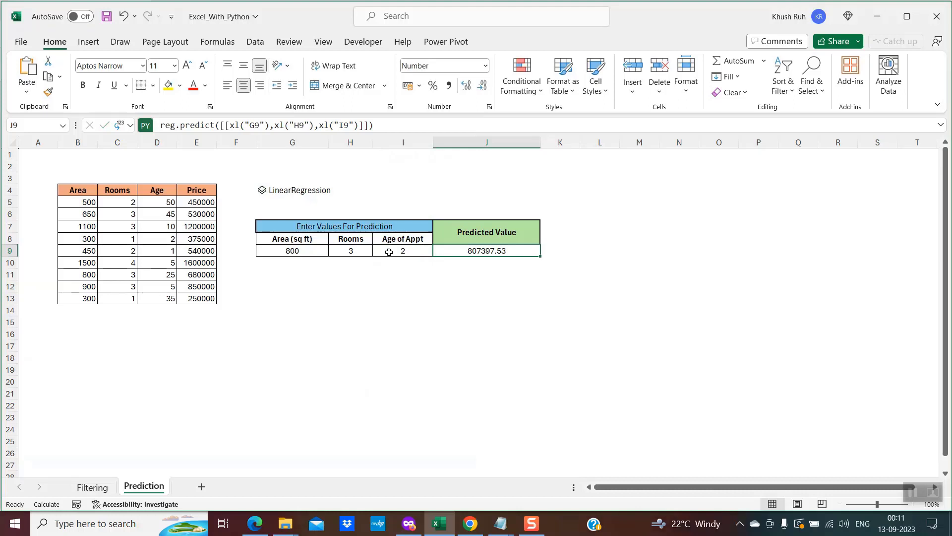
{"action": "left_click", "coordinate": [400, 309]}
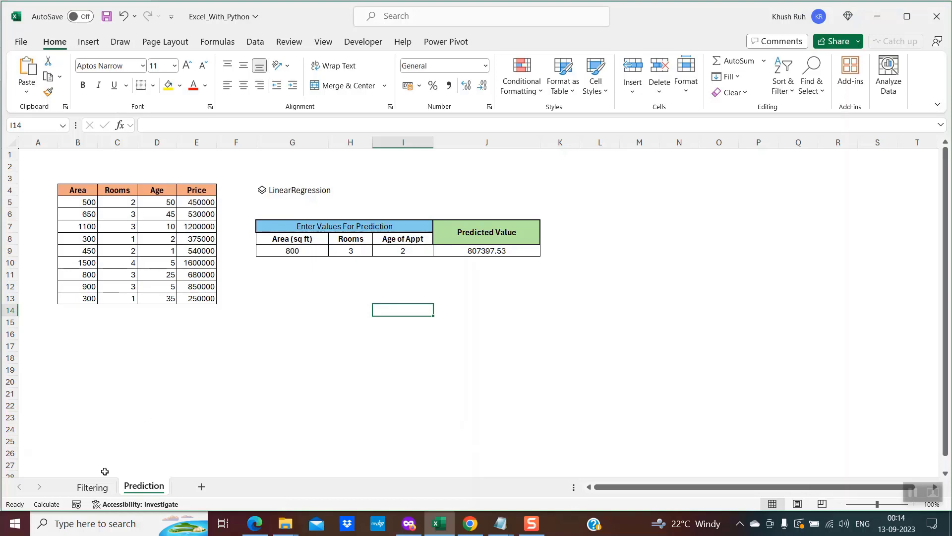
On the Filtering sheet, start a Python formula with the PY function in cell F17 and expand the formula bar
{"action": "left_click", "coordinate": [93, 487]}
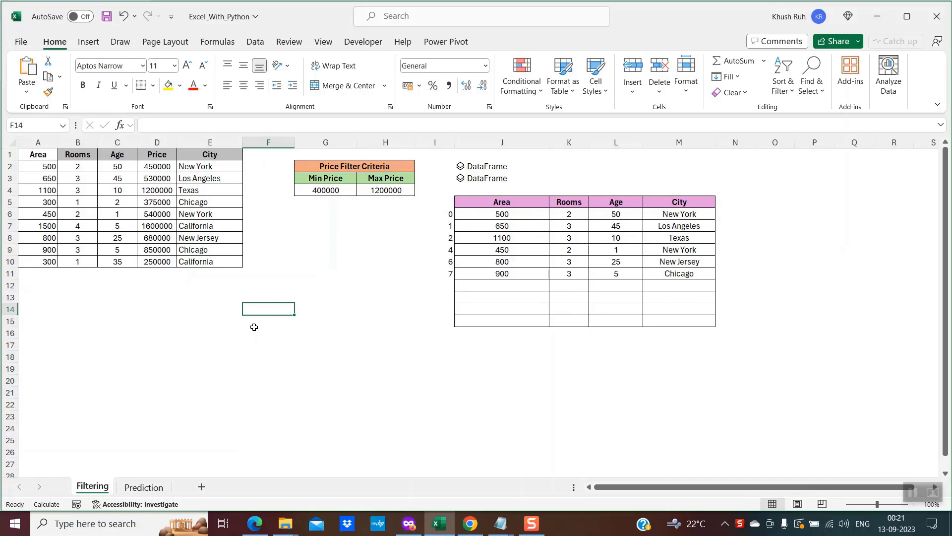
{"action": "key", "text": "Down"}
{"action": "key", "text": "Down"}
{"action": "key", "text": "Down"}
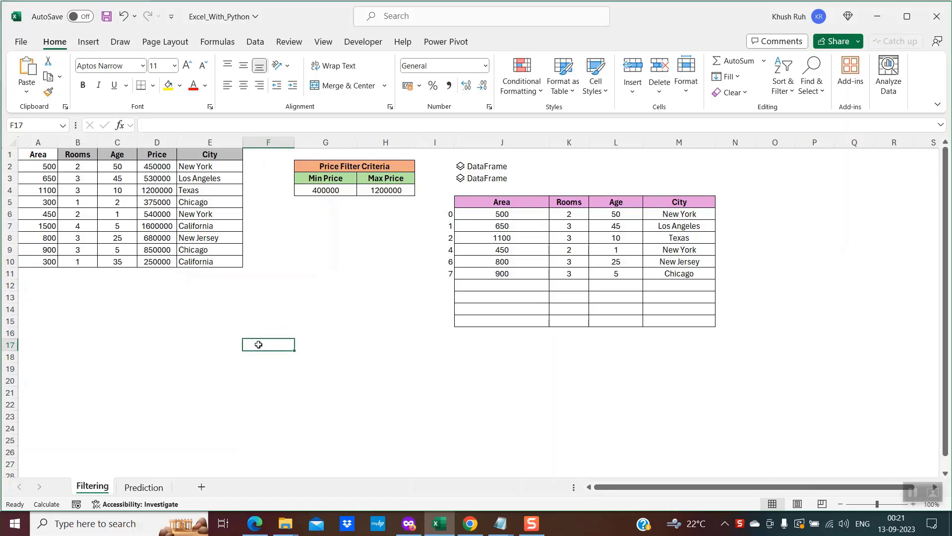
{"action": "key", "text": "BackSpace"}
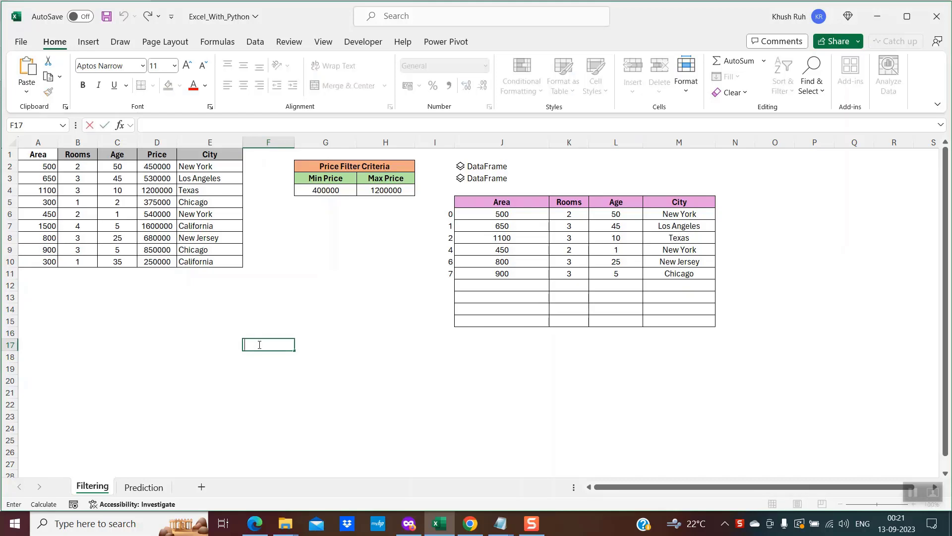
{"action": "type", "text": "=py"}
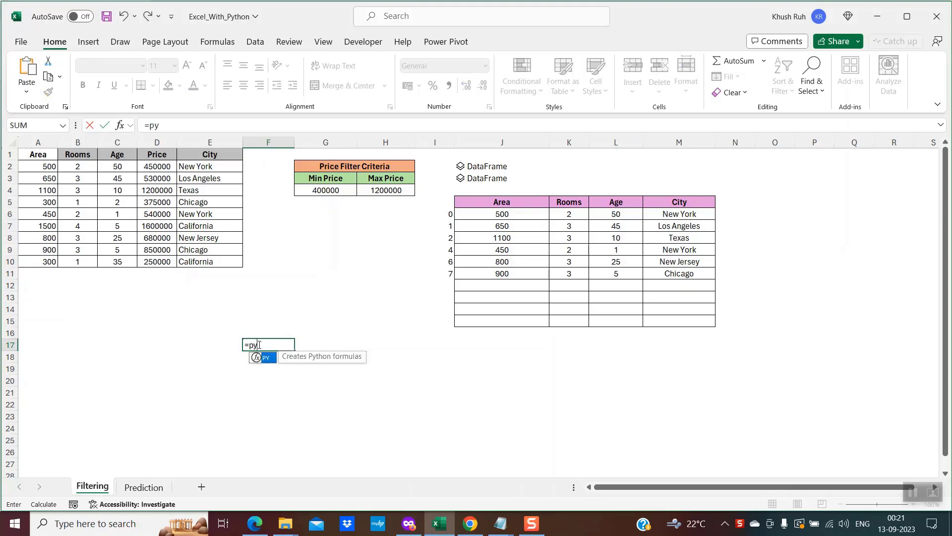
{"action": "key", "text": "Tab"}
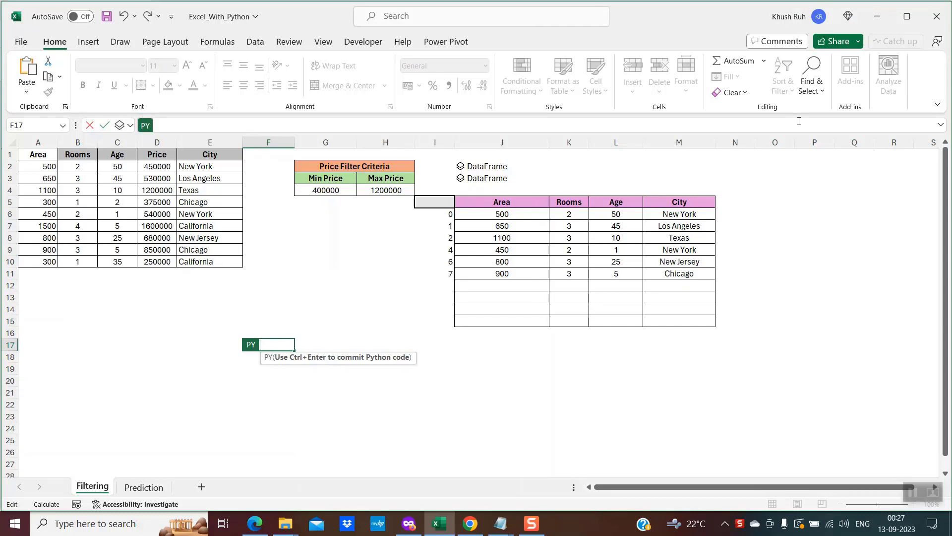
{"action": "left_click", "coordinate": [940, 127]}
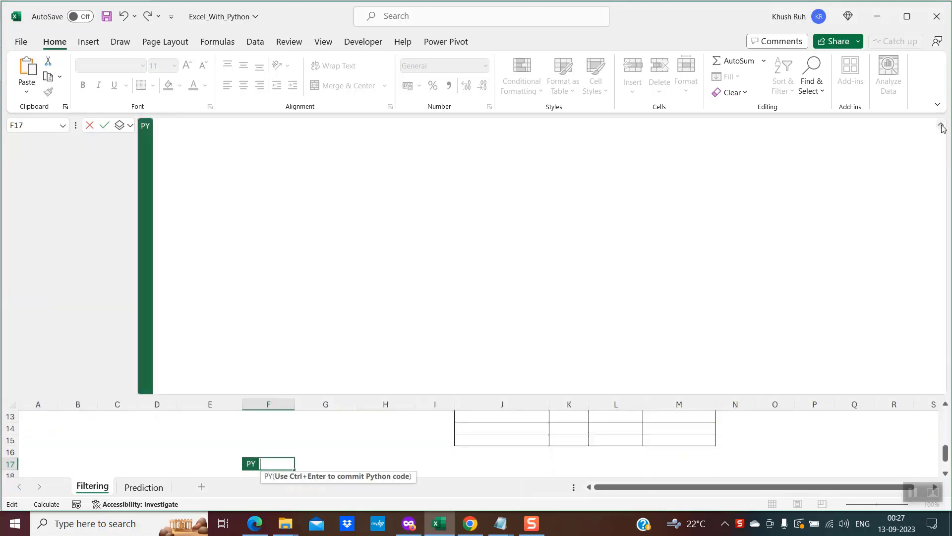
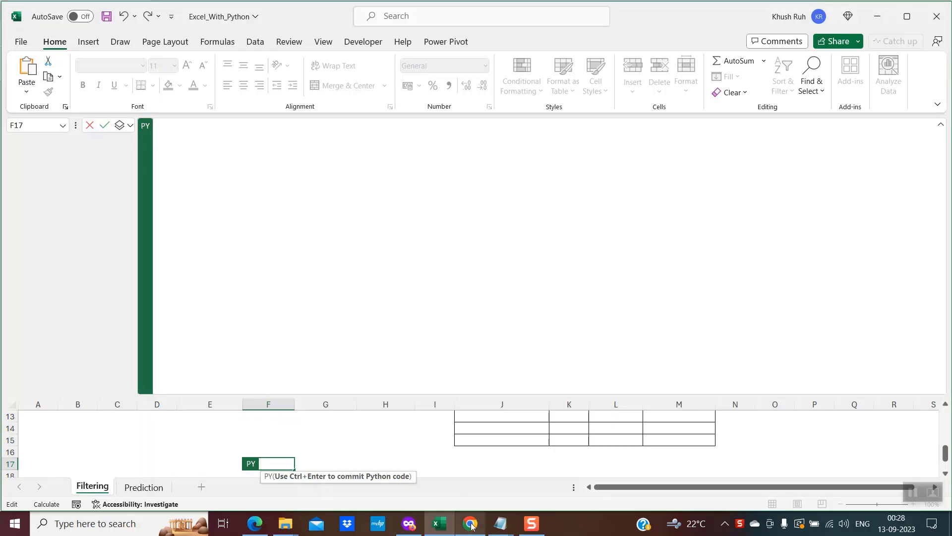
Switch to Chrome to check the September Update on Python in Excel availability, and return to the Excel workbook
{"action": "left_click", "coordinate": [470, 523]}
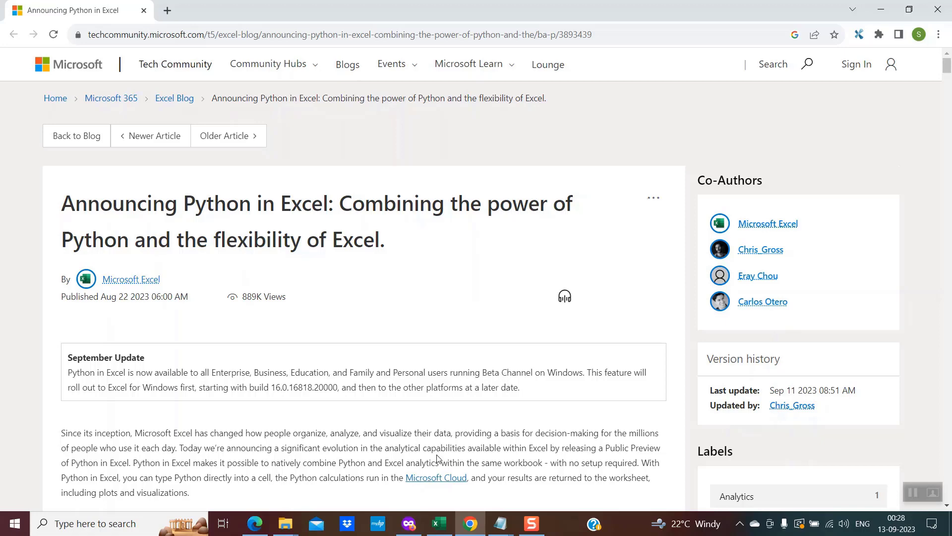
{"action": "left_click", "coordinate": [441, 526]}
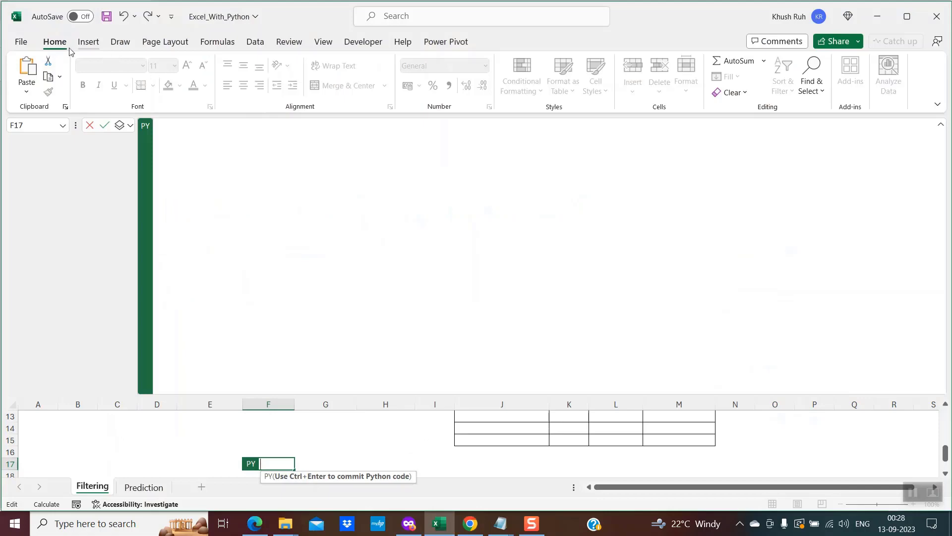
Examine the Microsoft 365 Insider channel options in the account information, and collapse the formula bar back in the workbook
{"action": "left_click", "coordinate": [22, 44]}
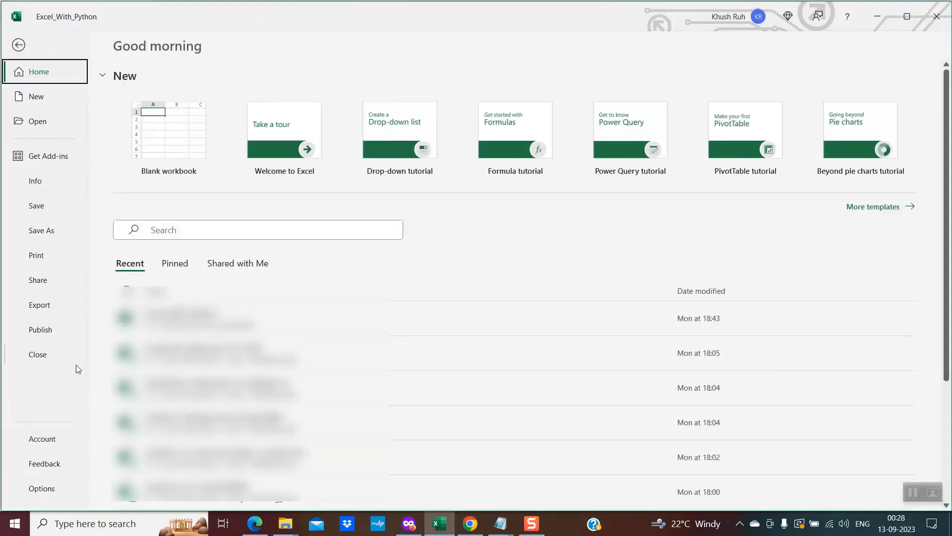
{"action": "left_click", "coordinate": [47, 440]}
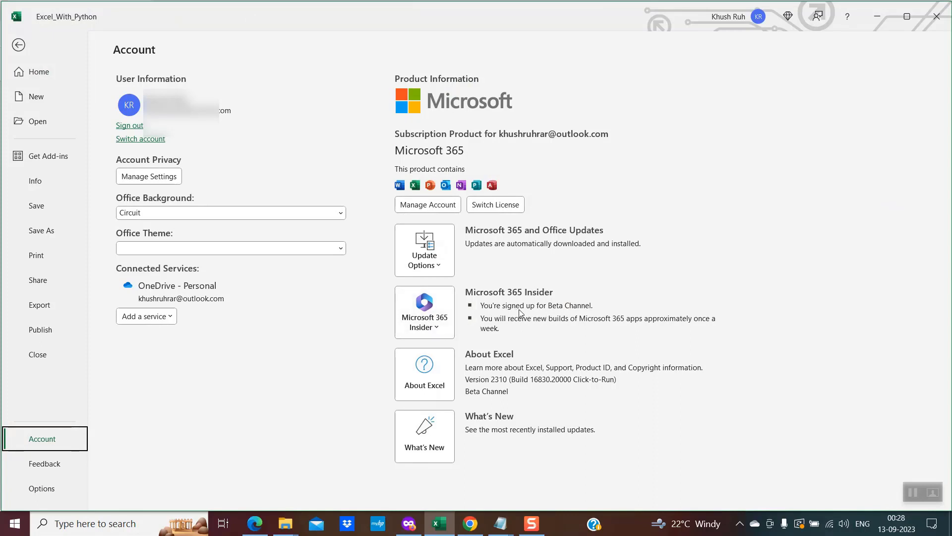
{"action": "left_click", "coordinate": [439, 328]}
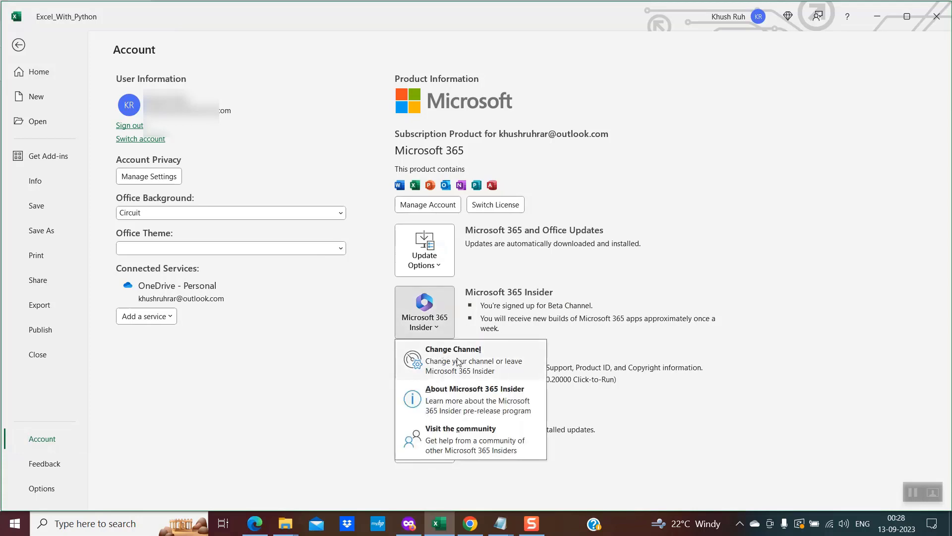
{"action": "key", "text": "Escape"}
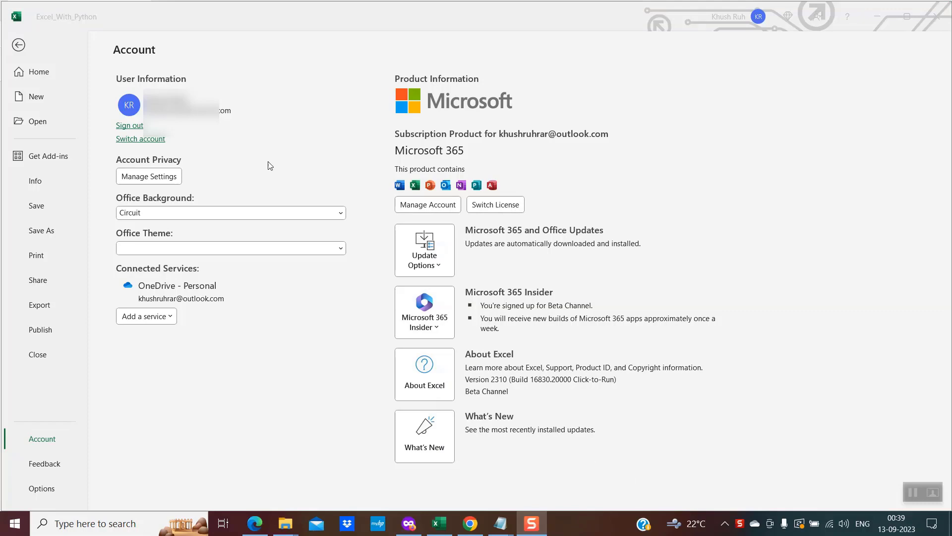
{"action": "left_click", "coordinate": [18, 45]}
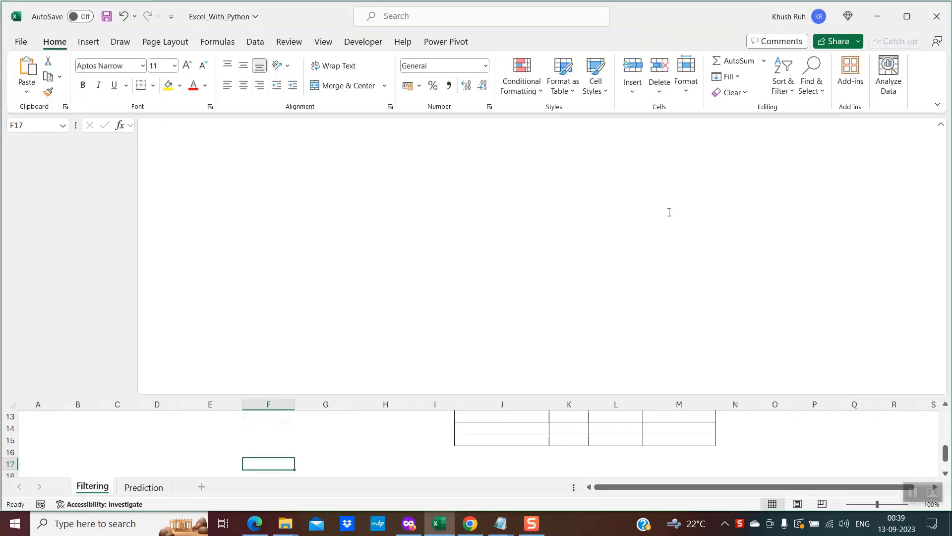
{"action": "left_click", "coordinate": [942, 125]}
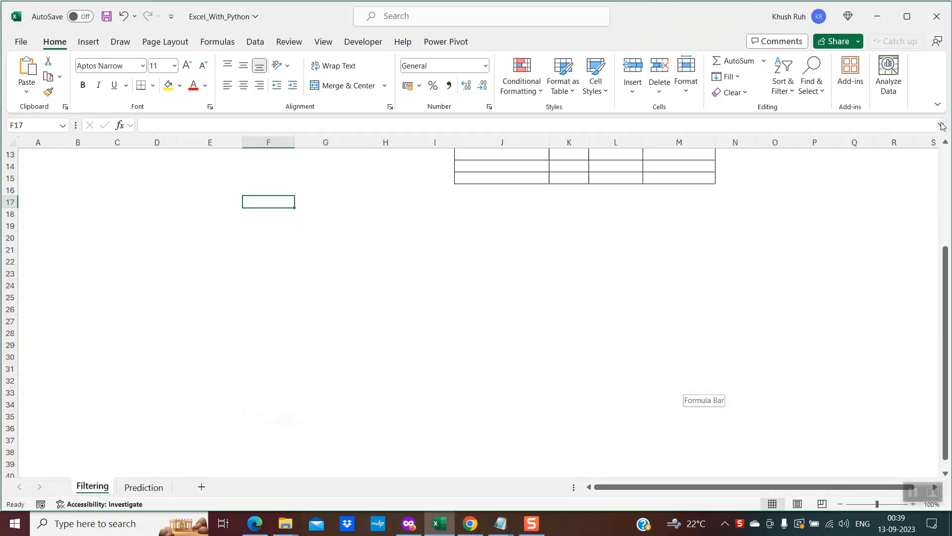
Return to the top of the Filtering sheet and start a Python formula with the PY function in cell F17
{"action": "key", "text": "ctrl+Home"}
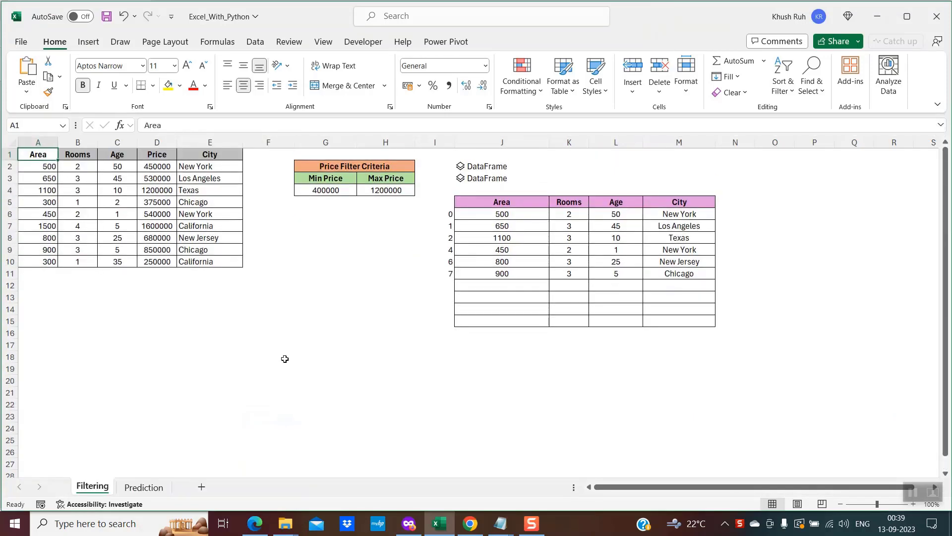
{"action": "left_click", "coordinate": [270, 365]}
{"action": "key", "text": "Up"}
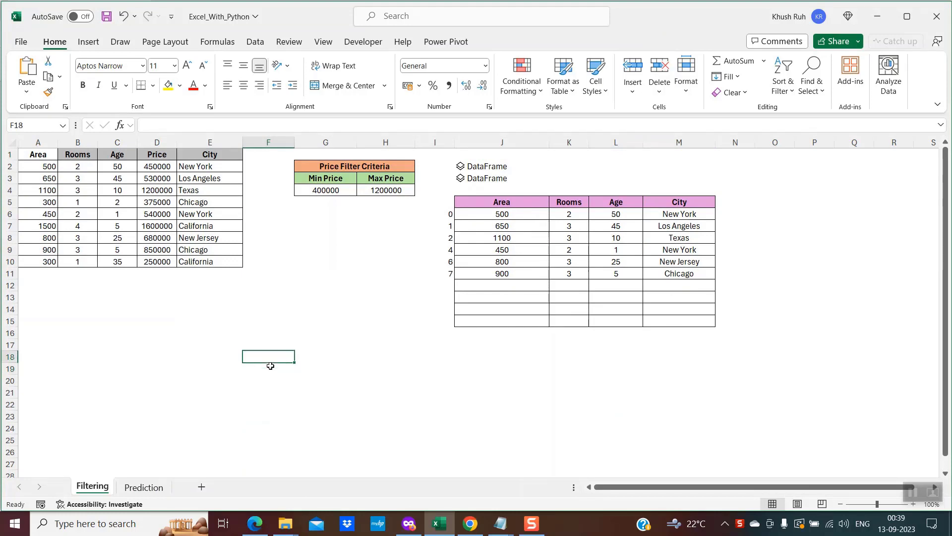
{"action": "key", "text": "Up"}
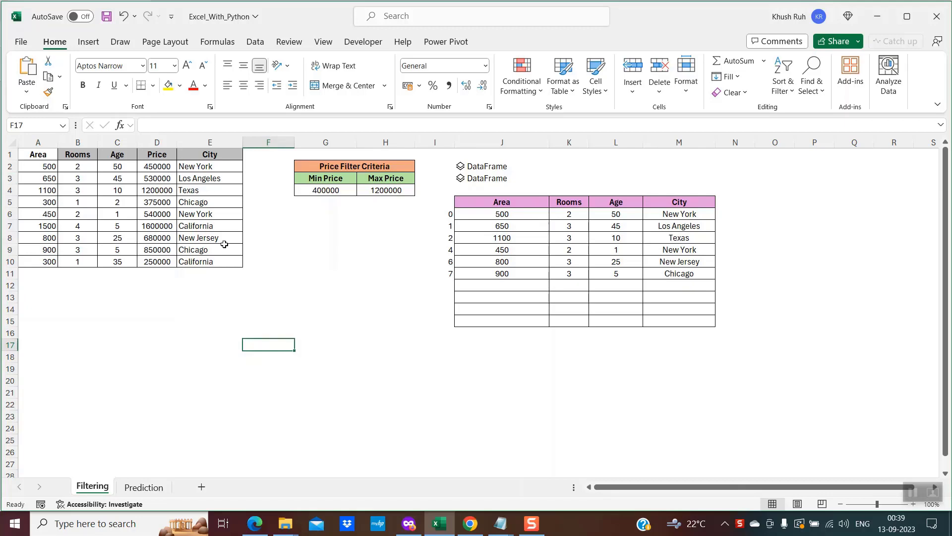
{"action": "double_click", "coordinate": [259, 344]}
{"action": "type", "text": "=py"}
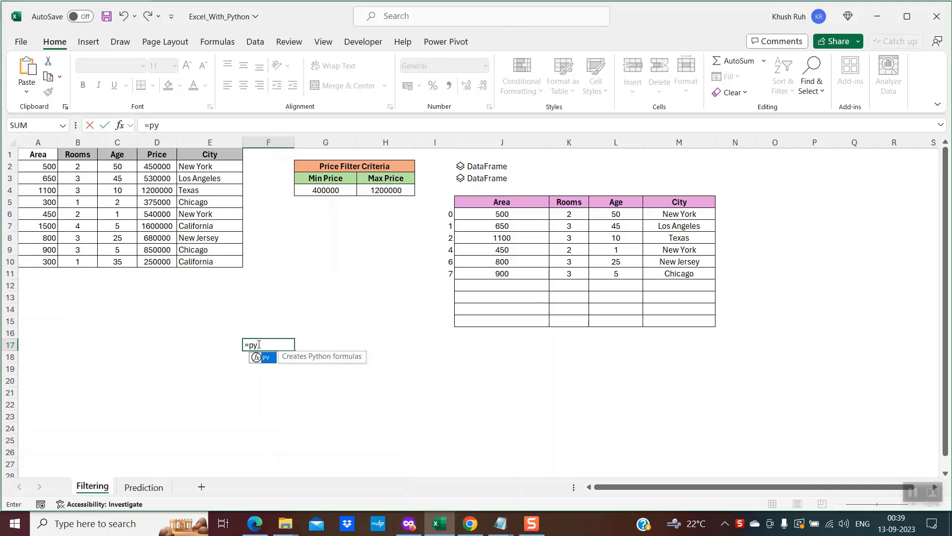
{"action": "key", "text": "Tab"}
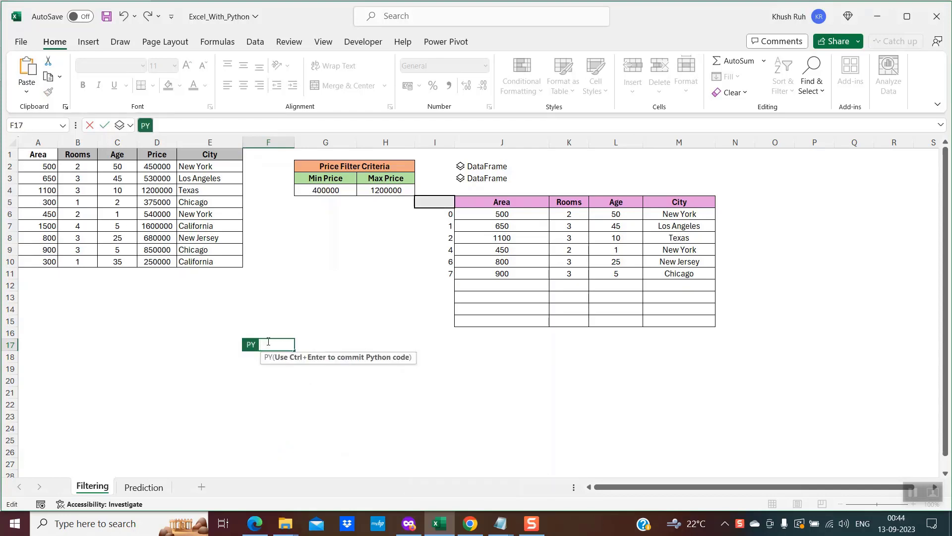
Reference the source table A1:E10, including its header row, in the Python formula in F17
{"action": "left_click", "coordinate": [39, 155]}
{"action": "key", "text": "shift+Right"}
{"action": "key", "text": "shift+Right"}
{"action": "key", "text": "shift+Right"}
{"action": "key", "text": "shift+Right"}
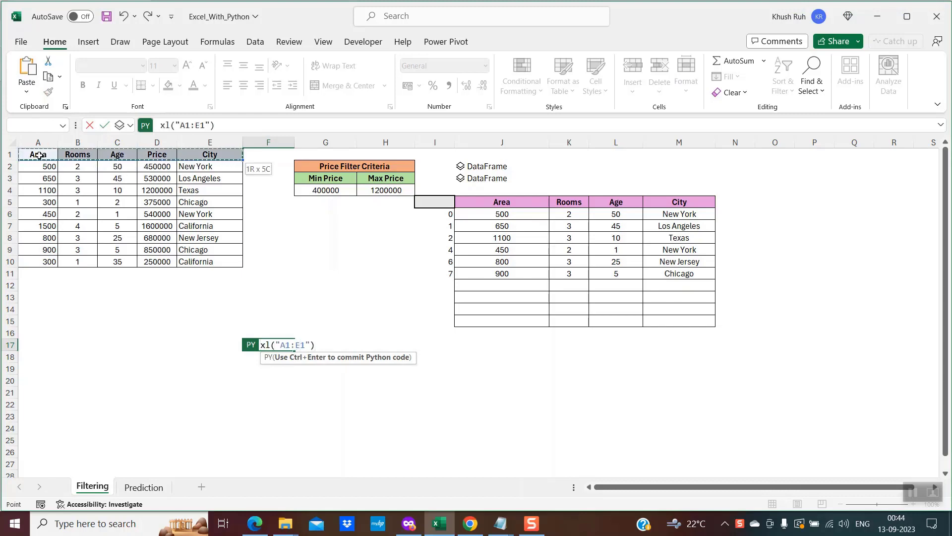
{"action": "key", "text": "shift+Down"}
{"action": "key", "text": "shift+Down"}
{"action": "key", "text": "shift+Down"}
{"action": "key", "text": "shift+Down"}
{"action": "key", "text": "shift+Down"}
{"action": "key", "text": "shift+Down"}
{"action": "key", "text": "shift+Down"}
{"action": "key", "text": "shift+Down"}
{"action": "key", "text": "shift+Down"}
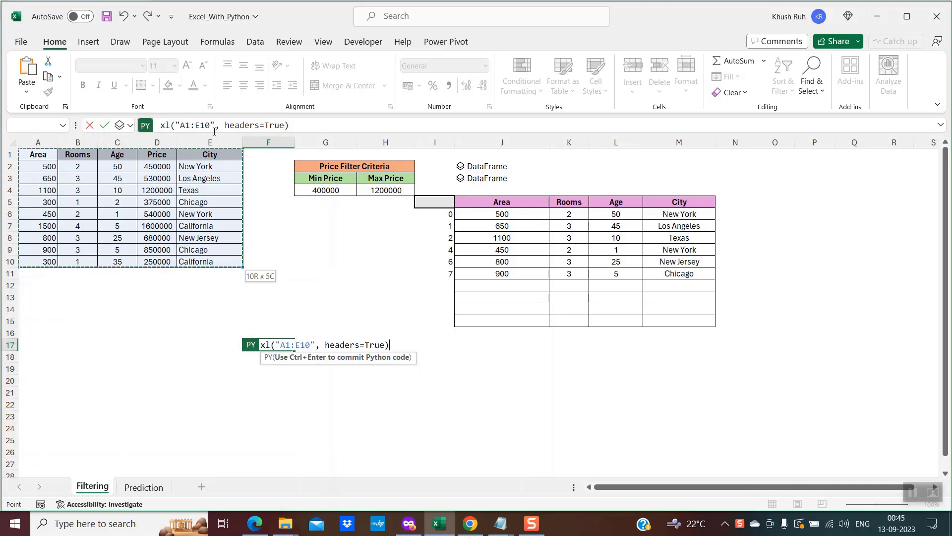
Assign the A1:E10 reference to a variable named df and commit the Python code in F17
{"action": "left_click", "coordinate": [942, 126]}
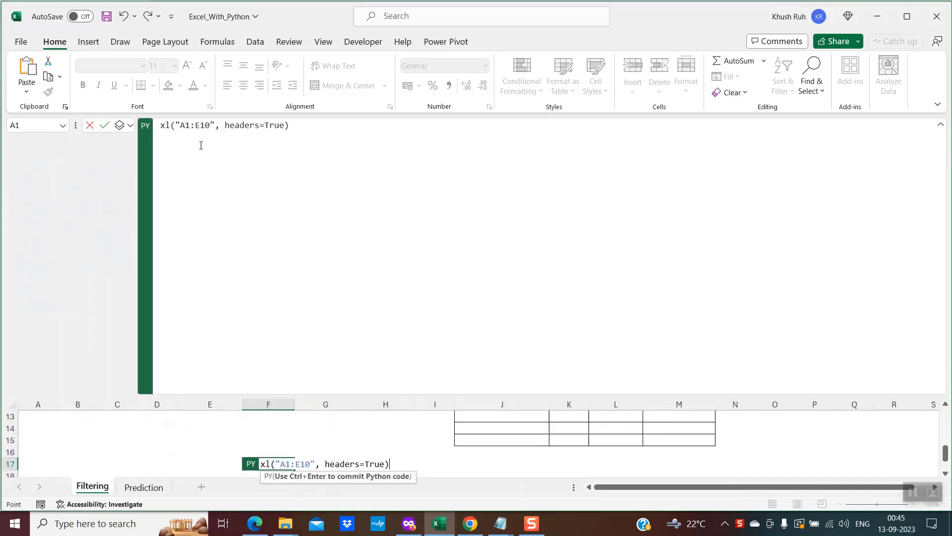
{"action": "left_click", "coordinate": [162, 125]}
{"action": "type", "text": "df ="}
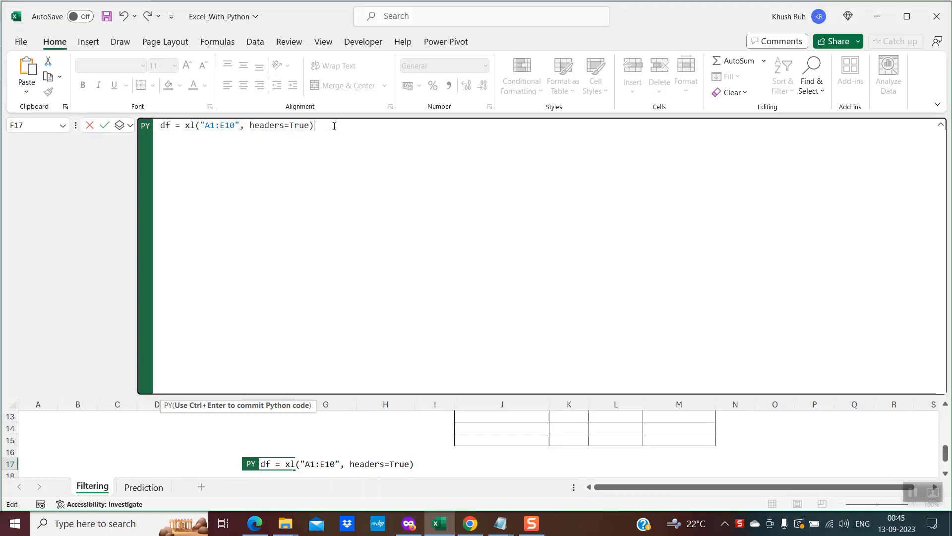
{"action": "key", "text": "Return"}
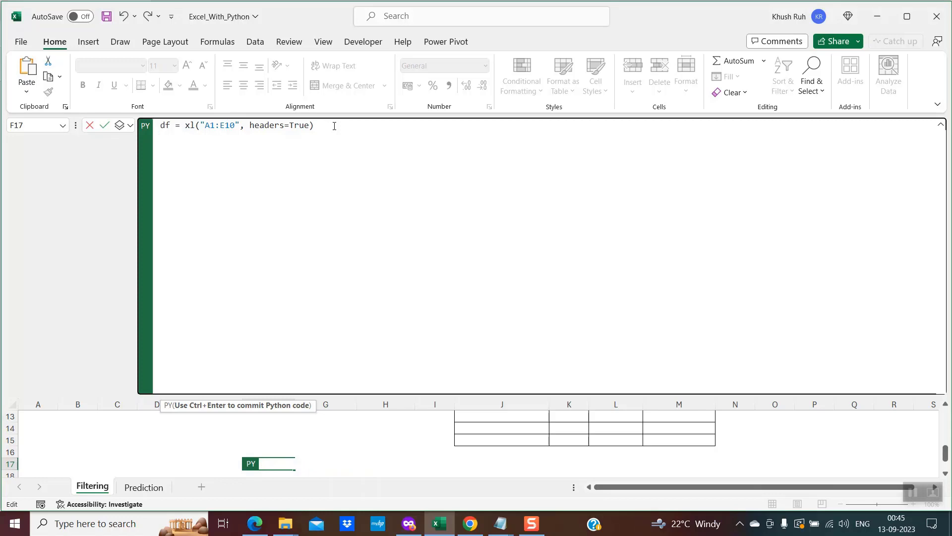
{"action": "key", "text": "ctrl+Return"}
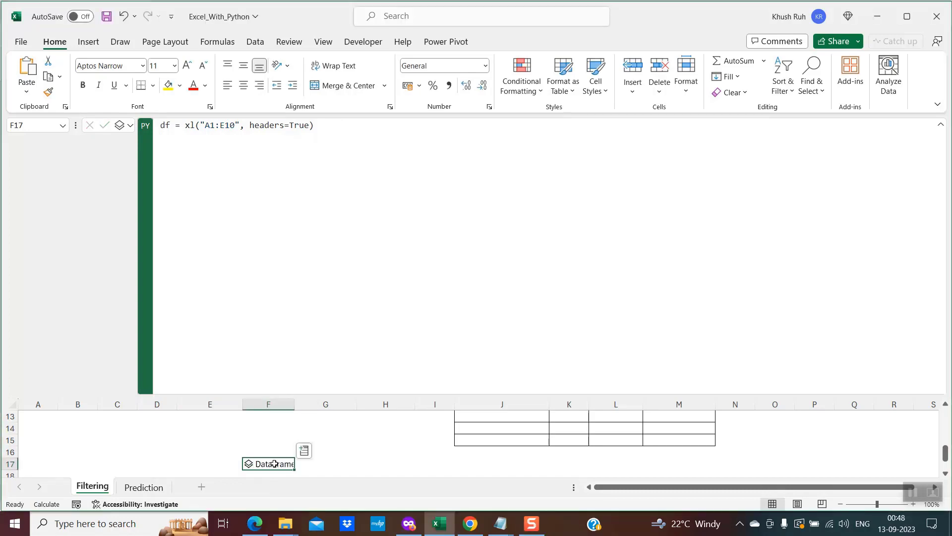
Collapse the formula bar and examine the preview card of the DataFrame in F17 before closing it
{"action": "left_click", "coordinate": [942, 130]}
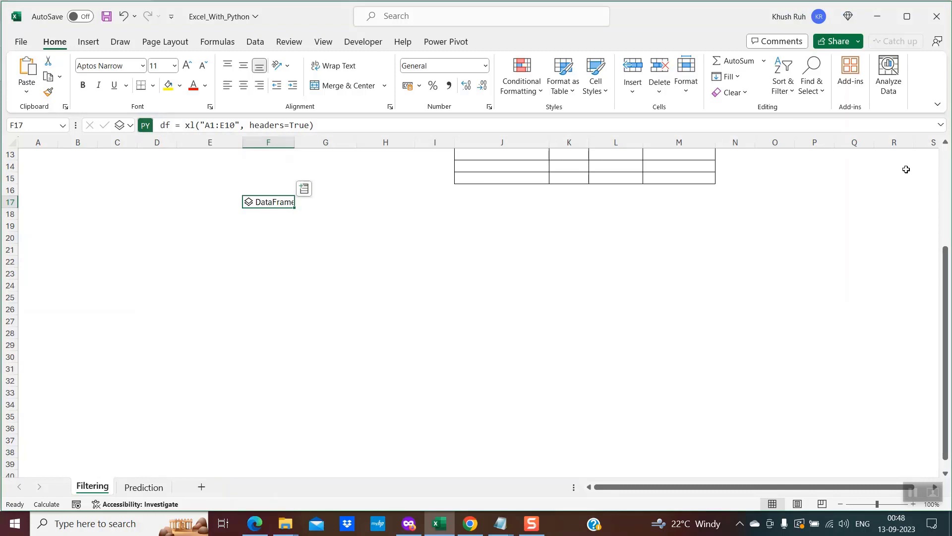
{"action": "left_click", "coordinate": [947, 165]}
{"action": "left_click_drag", "start_coordinate": [946, 165], "coordinate": [945, 162]}
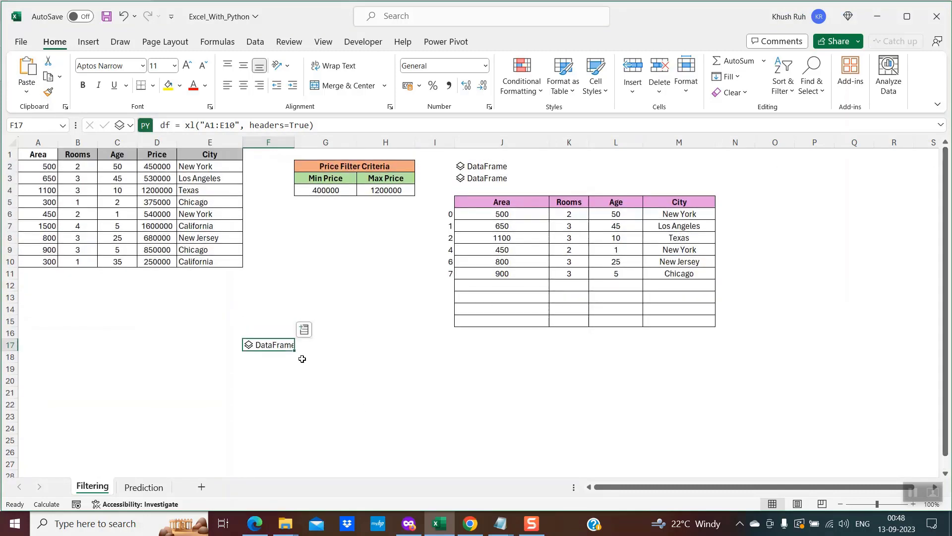
{"action": "left_click", "coordinate": [249, 346]}
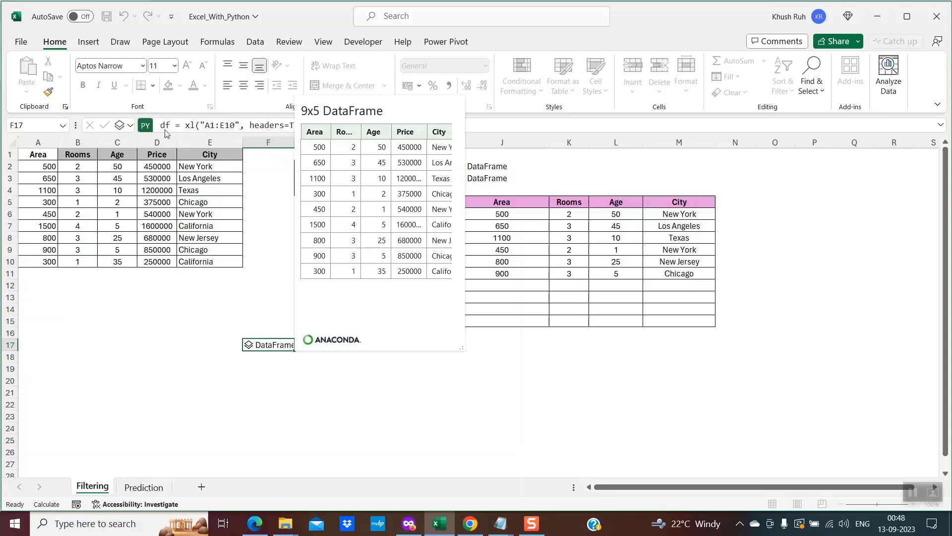
{"action": "key", "text": "Escape"}
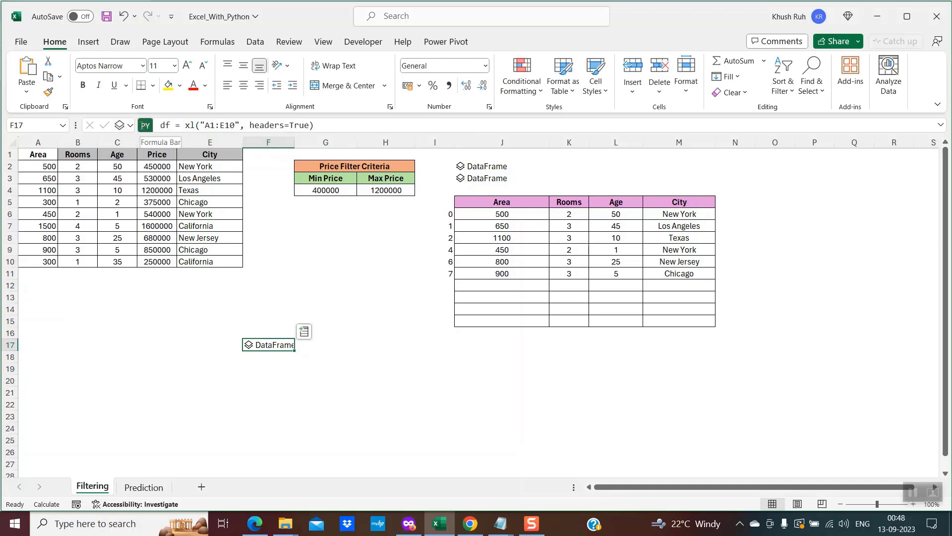
Switch the Python output of F17 to Excel Value, and return it to Python Object
{"action": "left_click", "coordinate": [131, 126]}
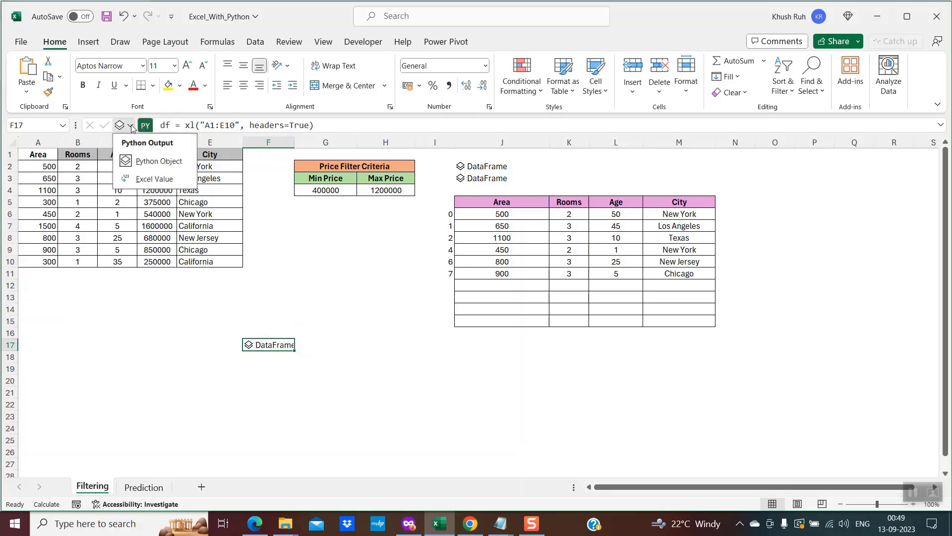
{"action": "left_click", "coordinate": [158, 161]}
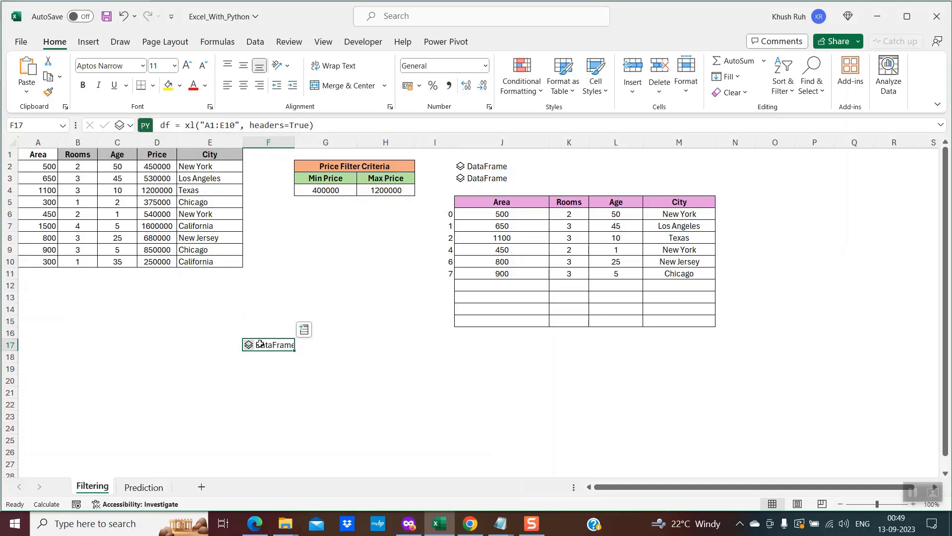
{"action": "left_click", "coordinate": [131, 126]}
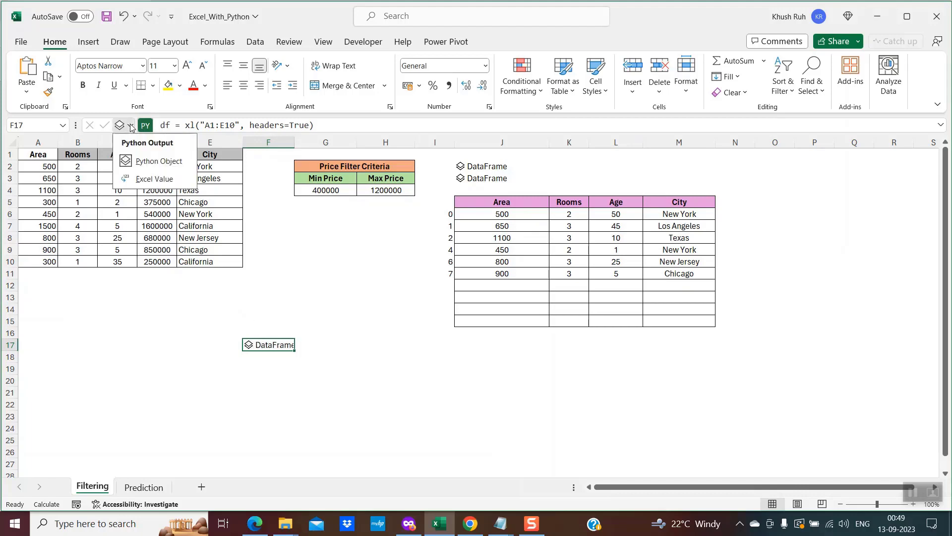
{"action": "left_click", "coordinate": [149, 180]}
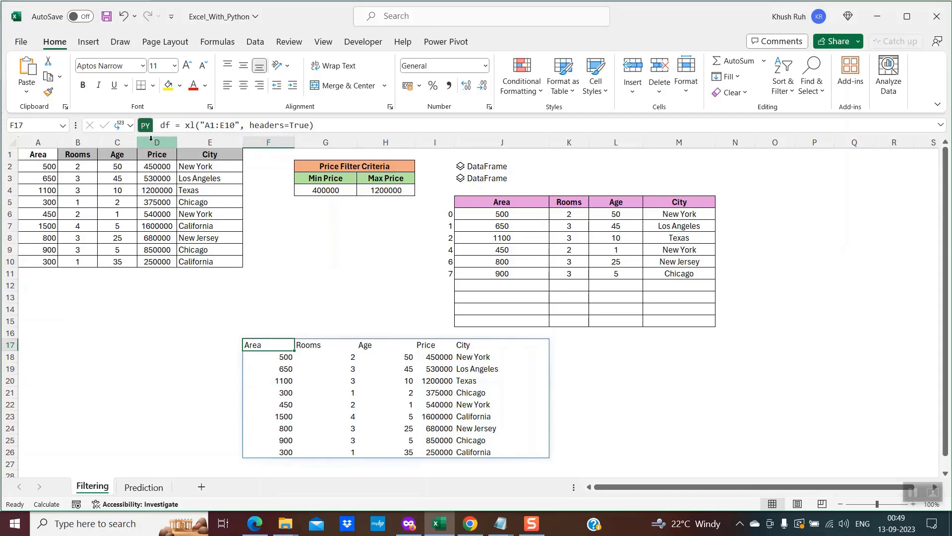
{"action": "left_click", "coordinate": [130, 126]}
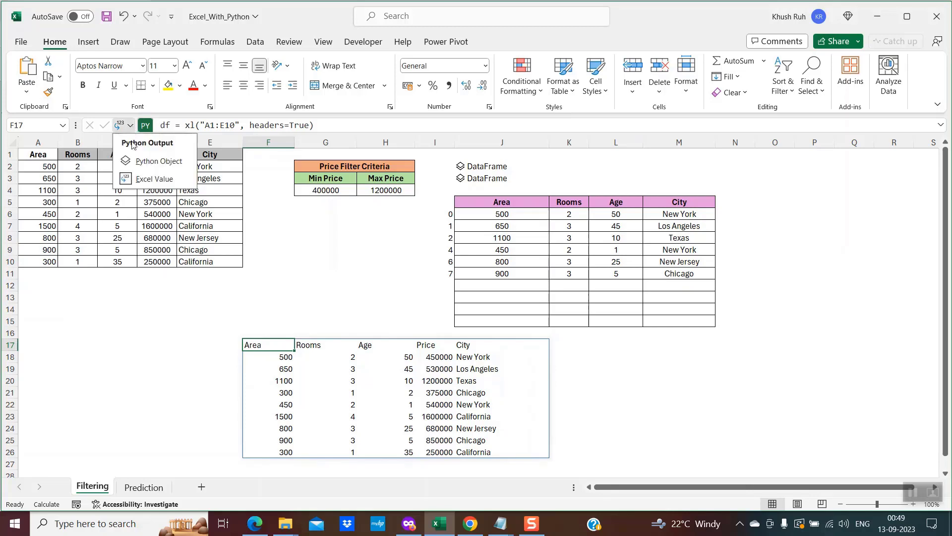
{"action": "left_click", "coordinate": [143, 163]}
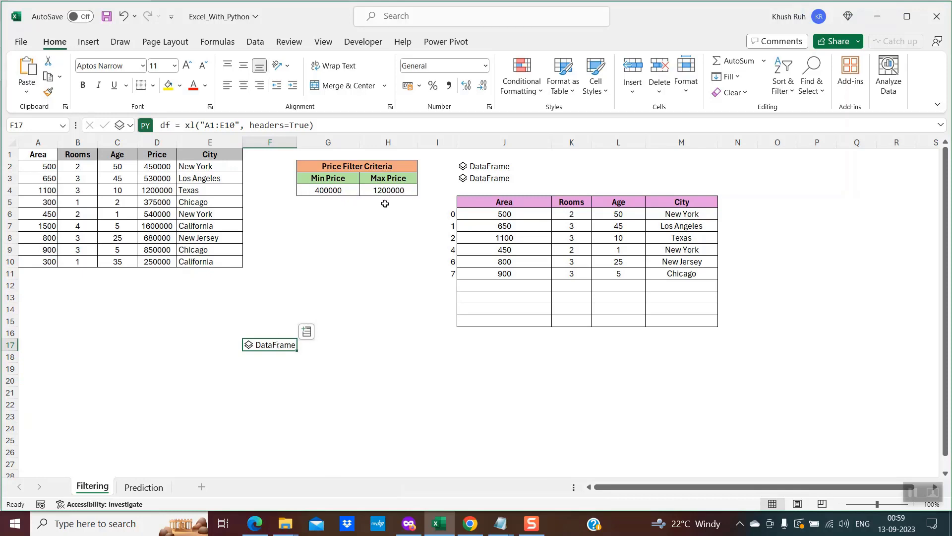
Create a Python formula in F19 with the code df["Price"].between(100000,700000) and commit it
{"action": "left_click", "coordinate": [273, 369]}
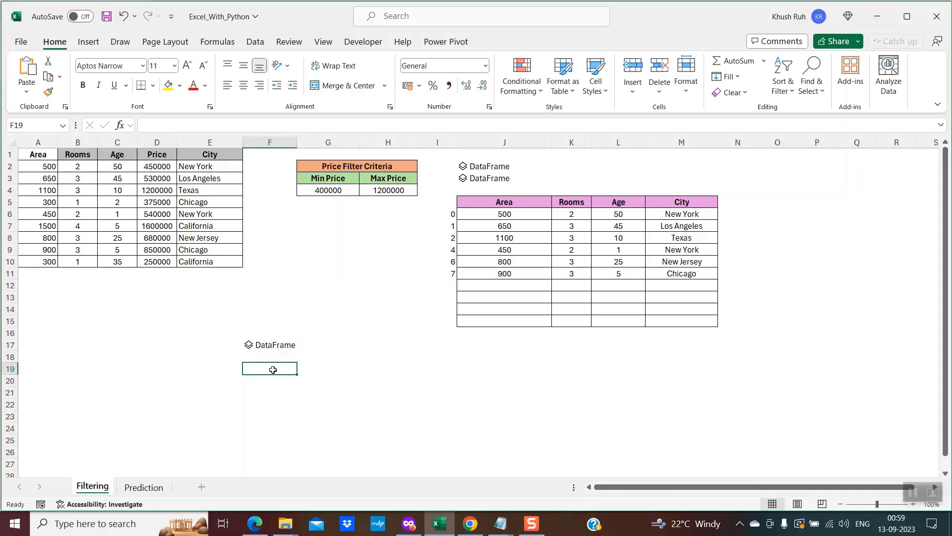
{"action": "type", "text": "=py"}
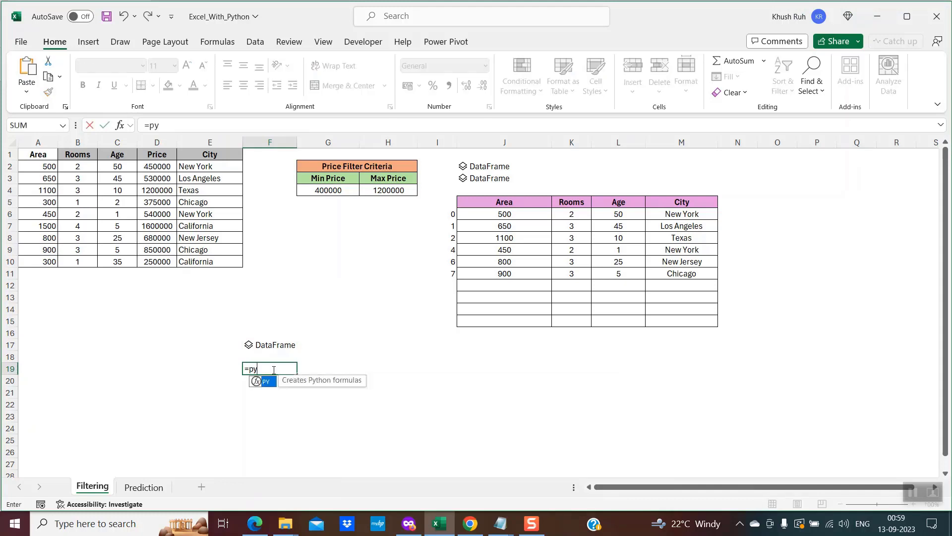
{"action": "key", "text": "Tab"}
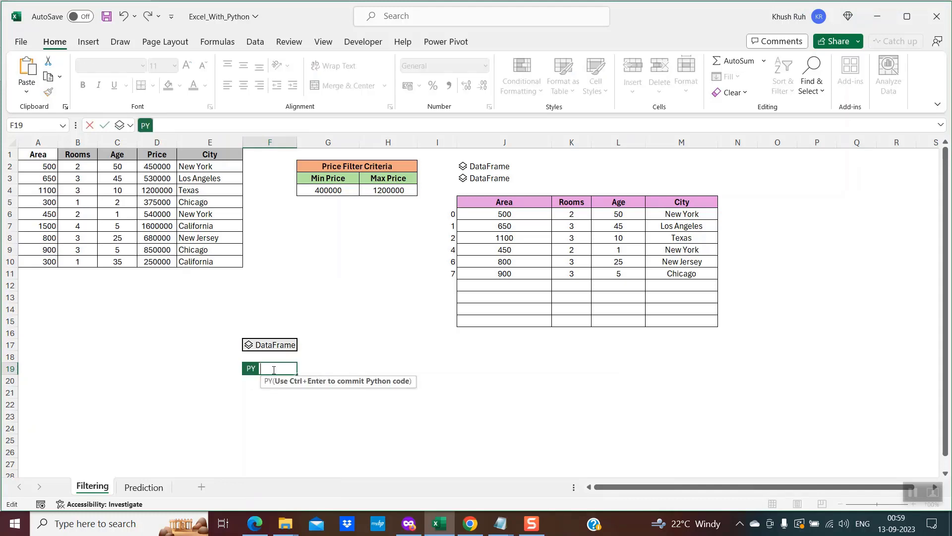
{"action": "left_click", "coordinate": [194, 121]}
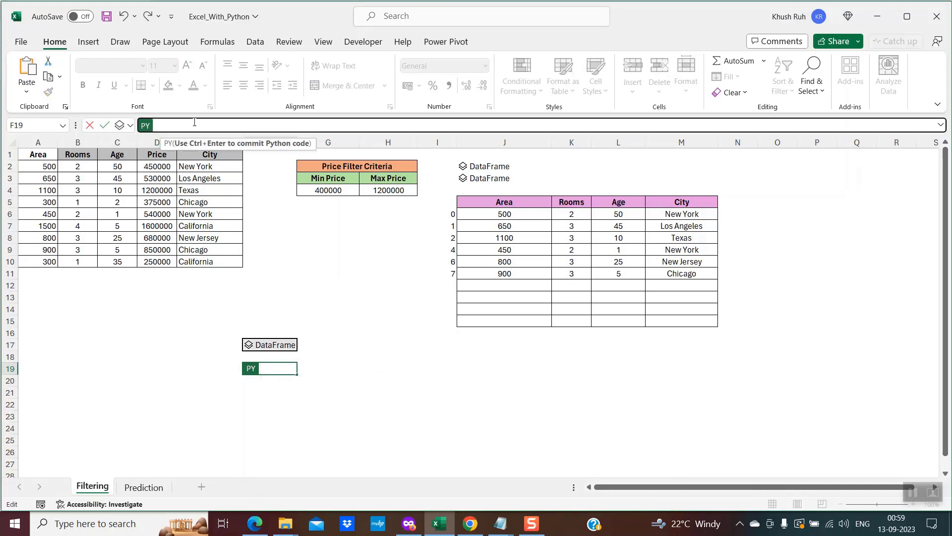
{"action": "type", "text": "df[\"Price\"].between(100000,700000)"}
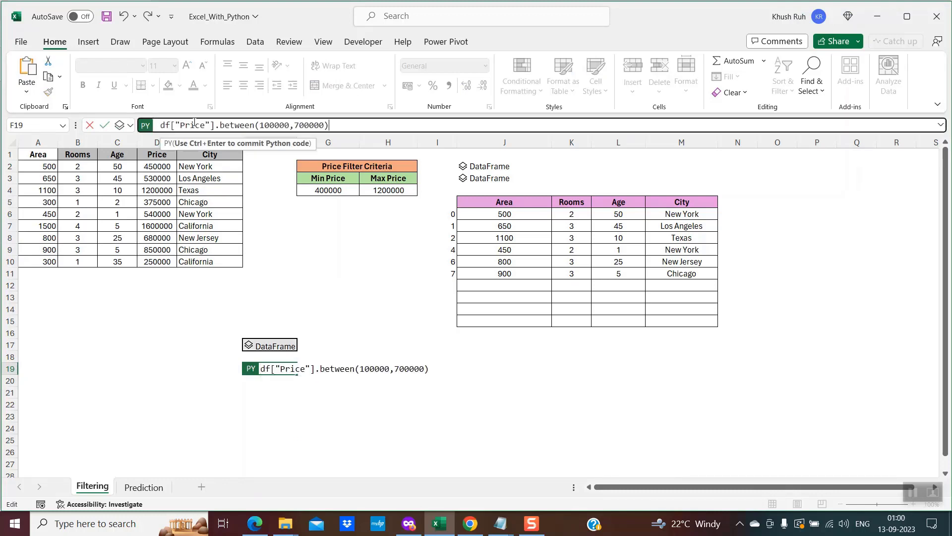
{"action": "left_click", "coordinate": [941, 125]}
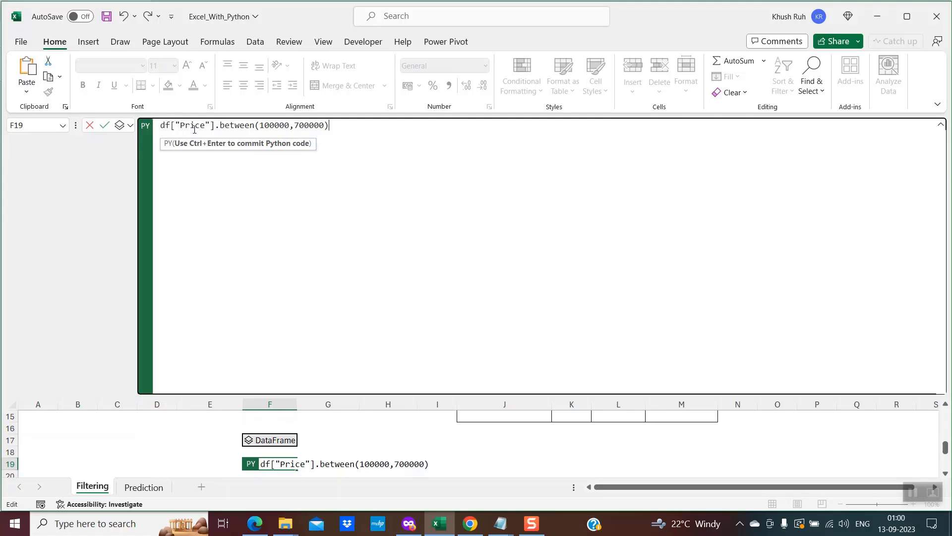
{"action": "key", "text": "ctrl+Return"}
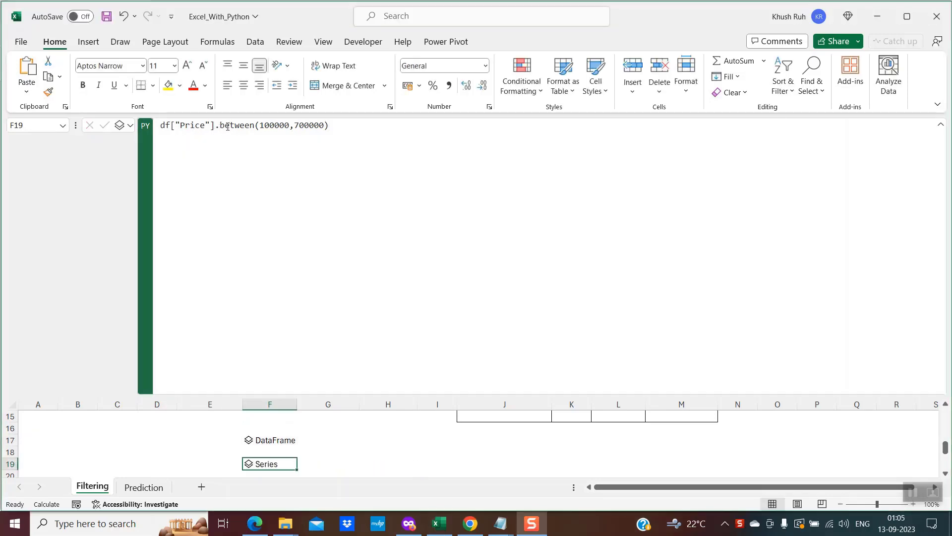
Review the df["Price"].between part of the F19 code, recommit it as is and collapse the formula bar
{"action": "double_click", "coordinate": [227, 126]}
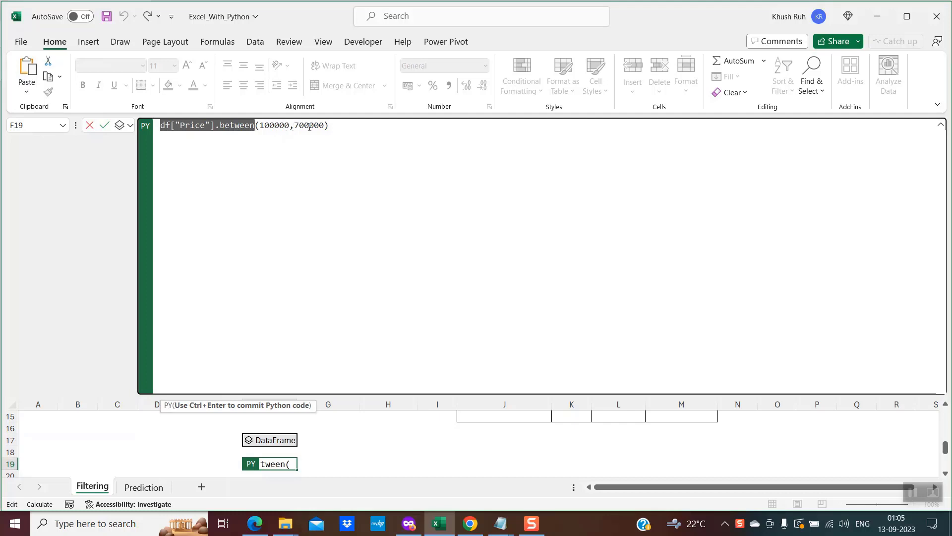
{"action": "left_click", "coordinate": [336, 126]}
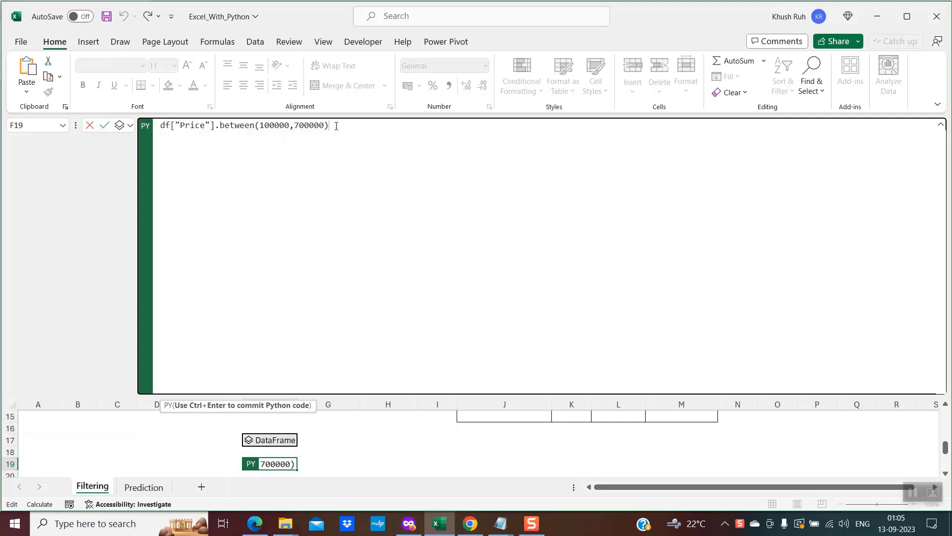
{"action": "key", "text": "ctrl+Return"}
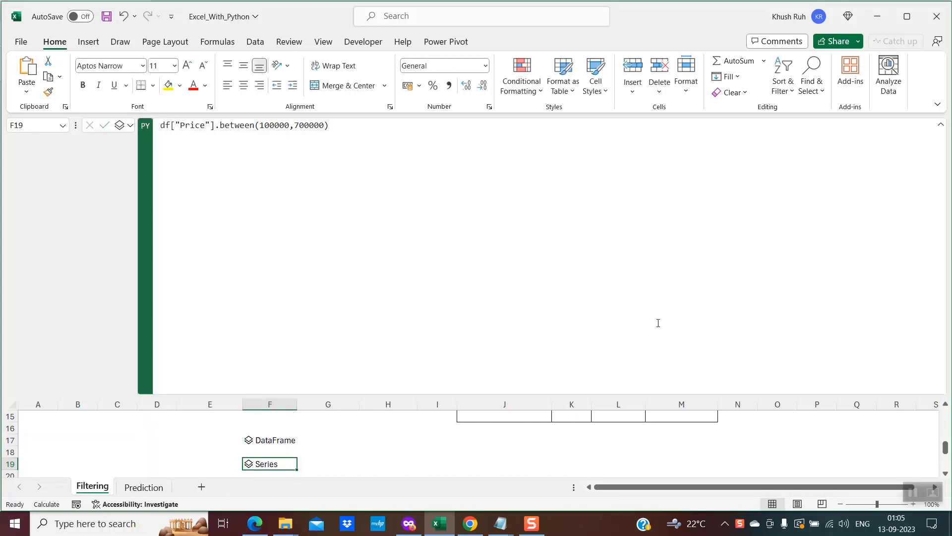
{"action": "left_click", "coordinate": [941, 125]}
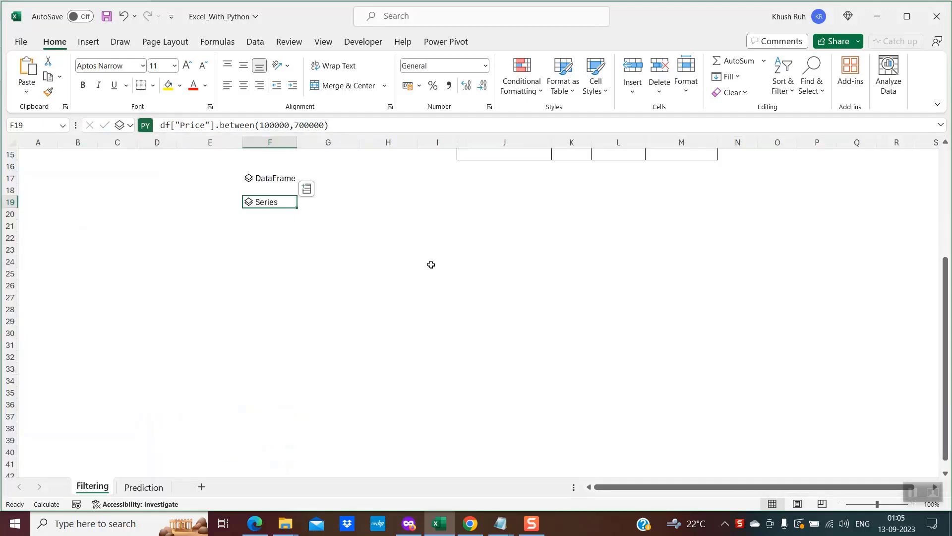
Examine the preview card of the Series in F19, and reopen it alongside the source table to compare the prices
{"action": "left_click", "coordinate": [249, 201]}
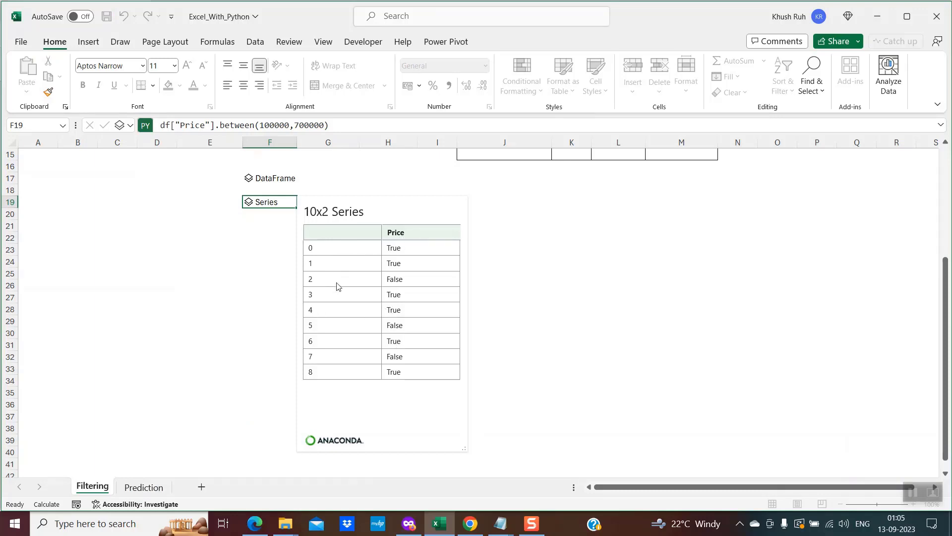
{"action": "key", "text": "Escape"}
{"action": "key", "text": "ctrl+Home"}
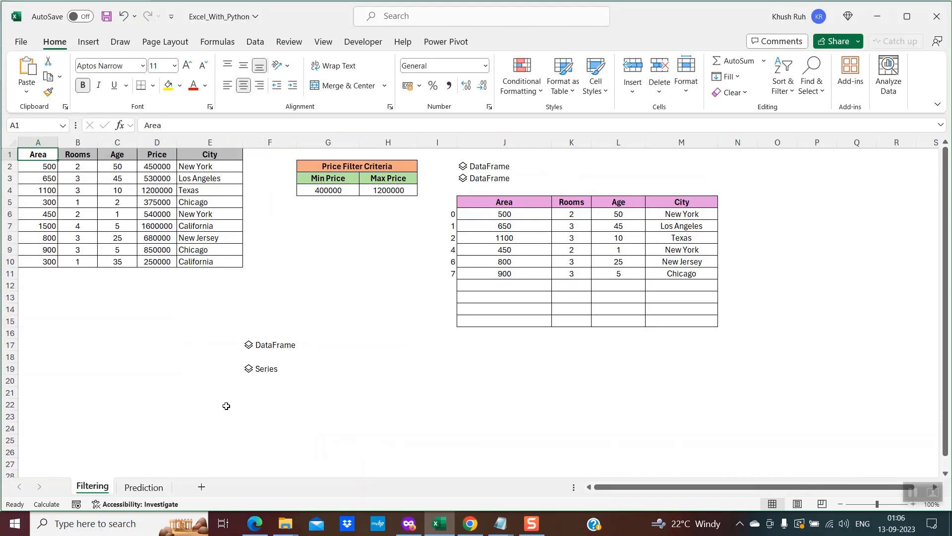
{"action": "left_click", "coordinate": [249, 369]}
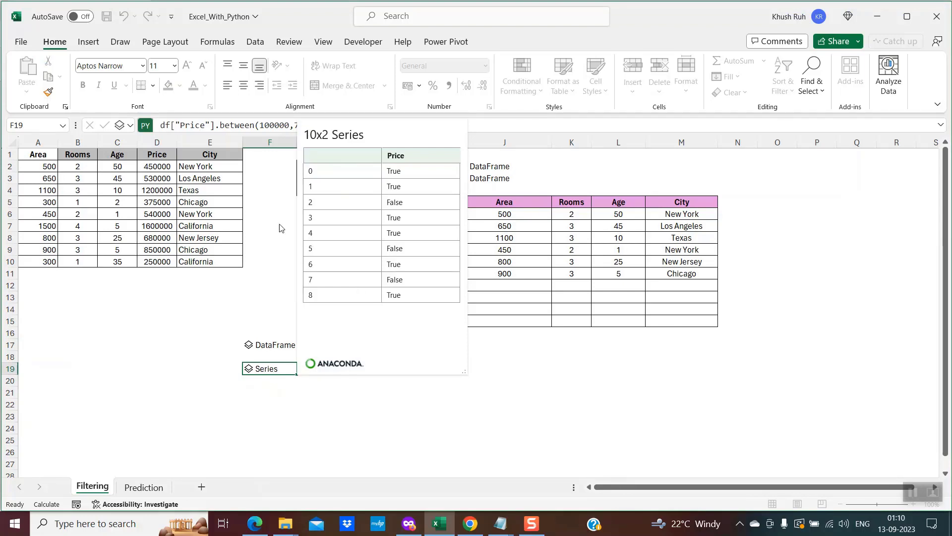
Wrap the F19 condition in a DataFrame filter so the code reads df[df["Price"].between(100000,700000)], and commit it
{"action": "left_click", "coordinate": [163, 128]}
{"action": "type", "text": "df"}
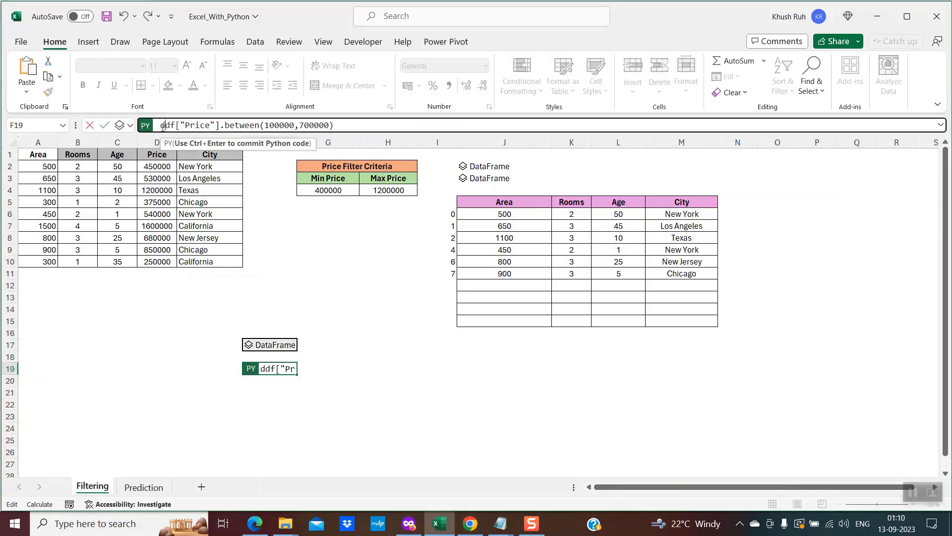
{"action": "type", "text": "["}
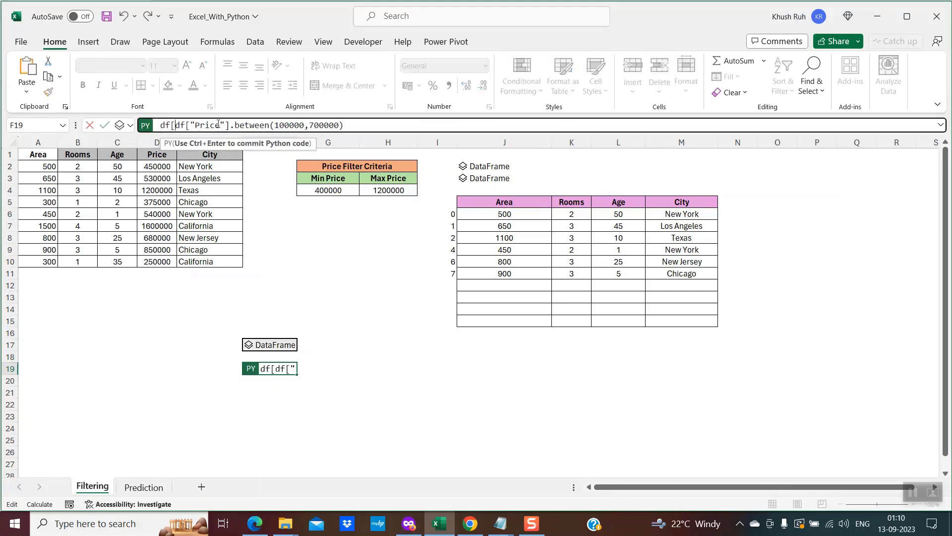
{"action": "left_click", "coordinate": [356, 129]}
{"action": "key", "text": "ctrl+Return"}
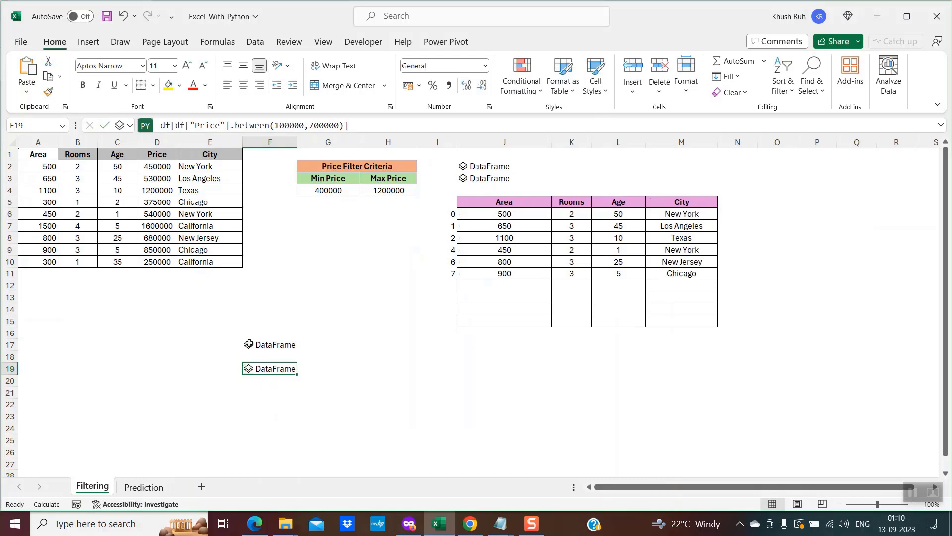
Switch the Python output of F19 from Python Object to Excel Value
{"action": "mouse_move", "coordinate": [279, 366]}
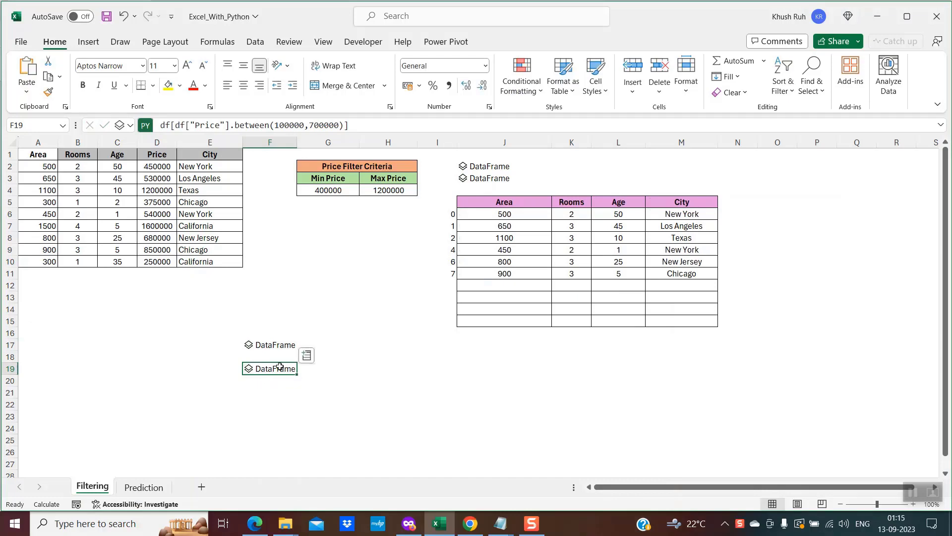
{"action": "left_click", "coordinate": [130, 125]}
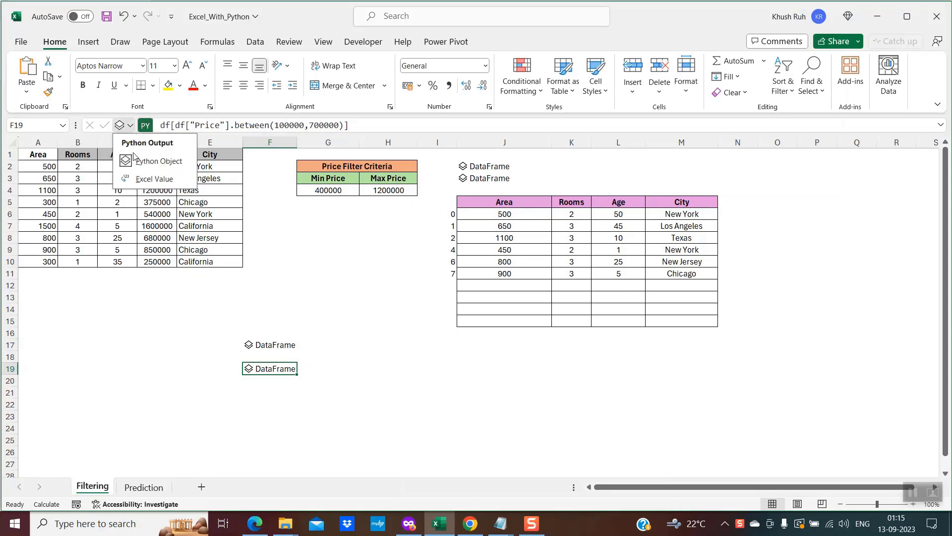
{"action": "left_click", "coordinate": [150, 178]}
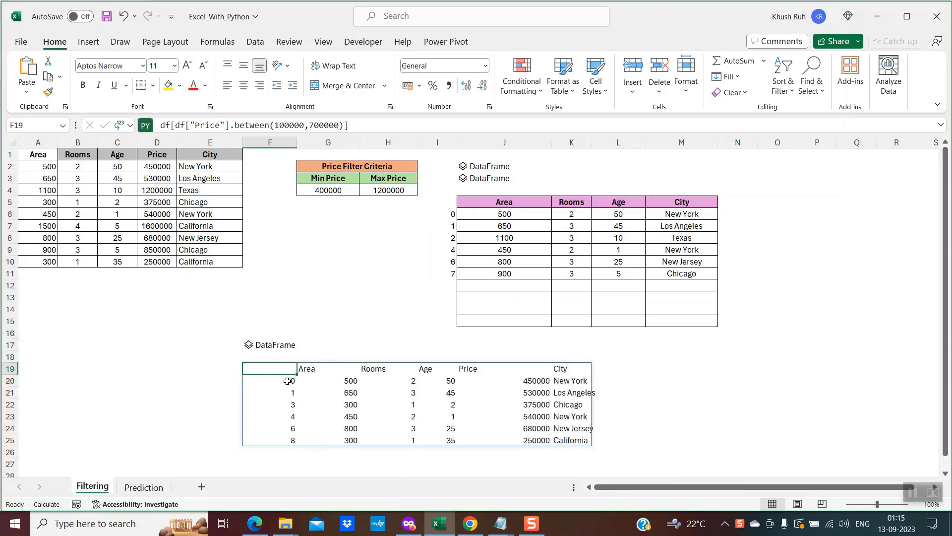
Examine the first row of the filtered output below F19, and compare the source DataFrame code in F17 with the F19 code
{"action": "key", "text": "Down"}
{"action": "key", "text": "Right"}
{"action": "key", "text": "Right"}
{"action": "key", "text": "Right"}
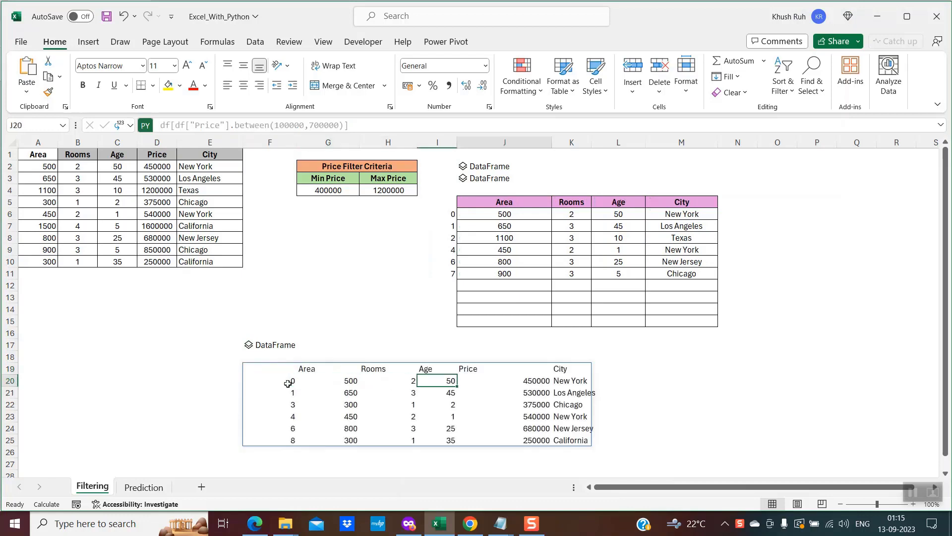
{"action": "key", "text": "Right"}
{"action": "key", "text": "Left"}
{"action": "key", "text": "Left"}
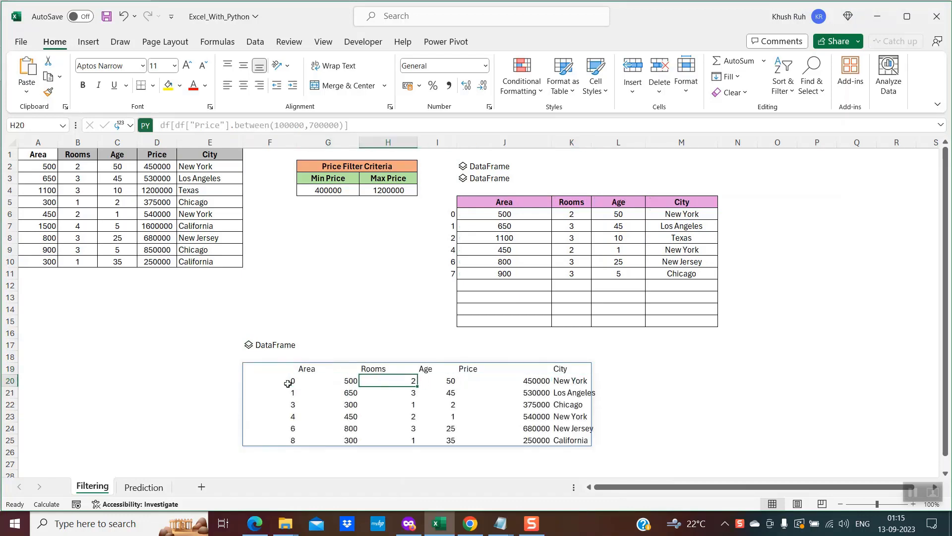
{"action": "left_click", "coordinate": [273, 346]}
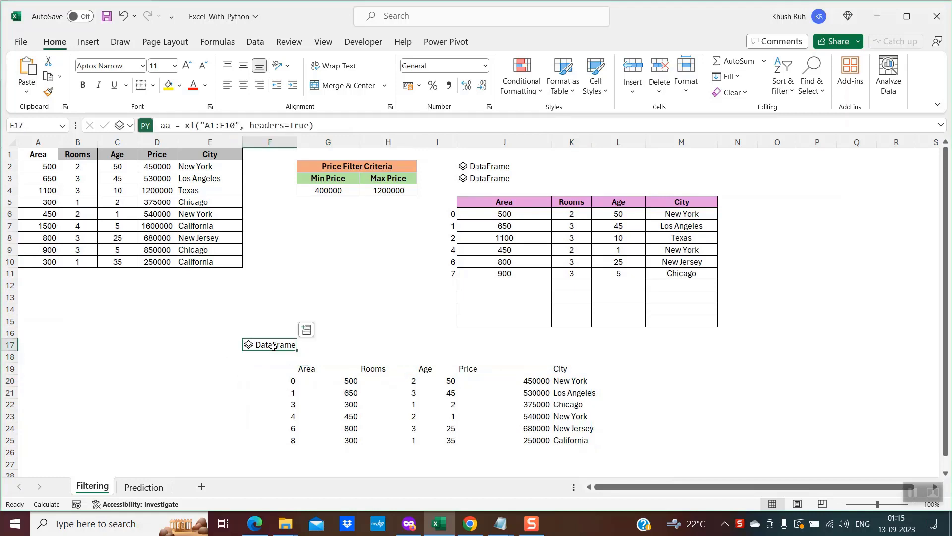
{"action": "key", "text": "Down"}
{"action": "key", "text": "Down"}
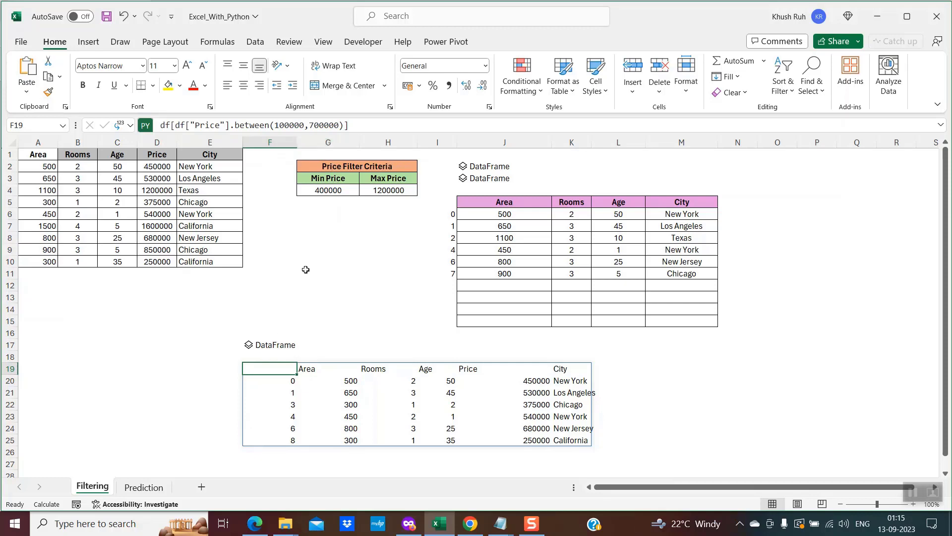
Replace the lower bound 100000 in the F19 code with a reference to the Min Price cell, xl("G4")
{"action": "left_click", "coordinate": [363, 123]}
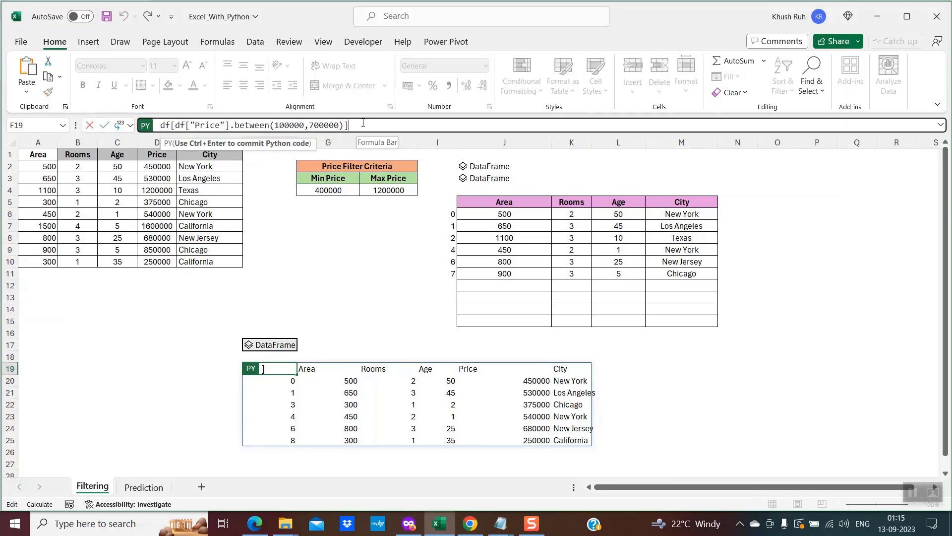
{"action": "key", "text": "Left"}
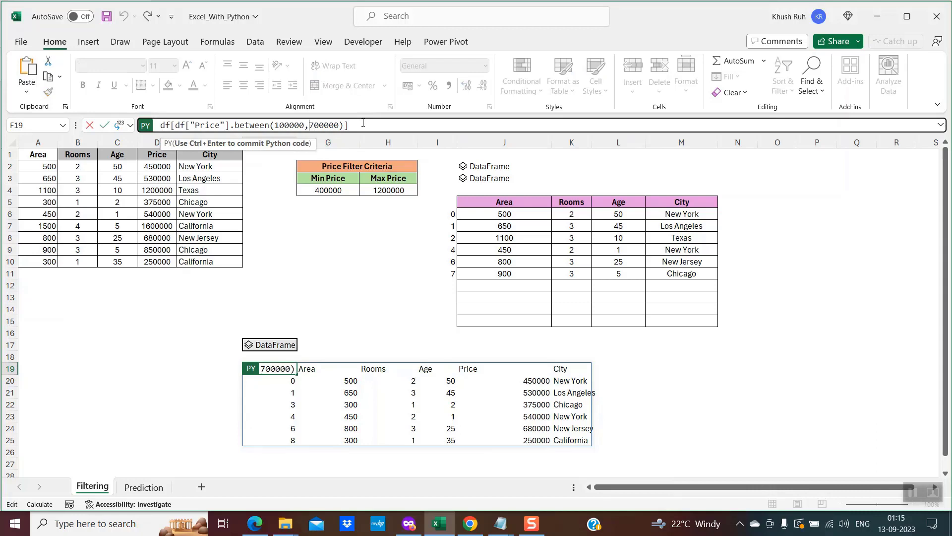
{"action": "key", "text": "BackSpace"}
{"action": "key", "text": "BackSpace"}
{"action": "key", "text": "BackSpace"}
{"action": "key", "text": "BackSpace"}
{"action": "key", "text": "BackSpace"}
{"action": "key", "text": "BackSpace"}
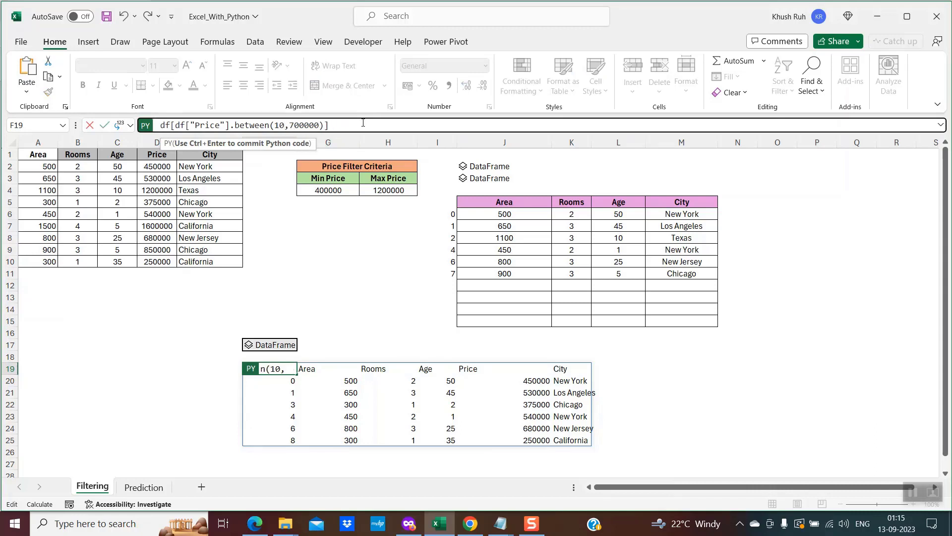
{"action": "left_click", "coordinate": [329, 191]}
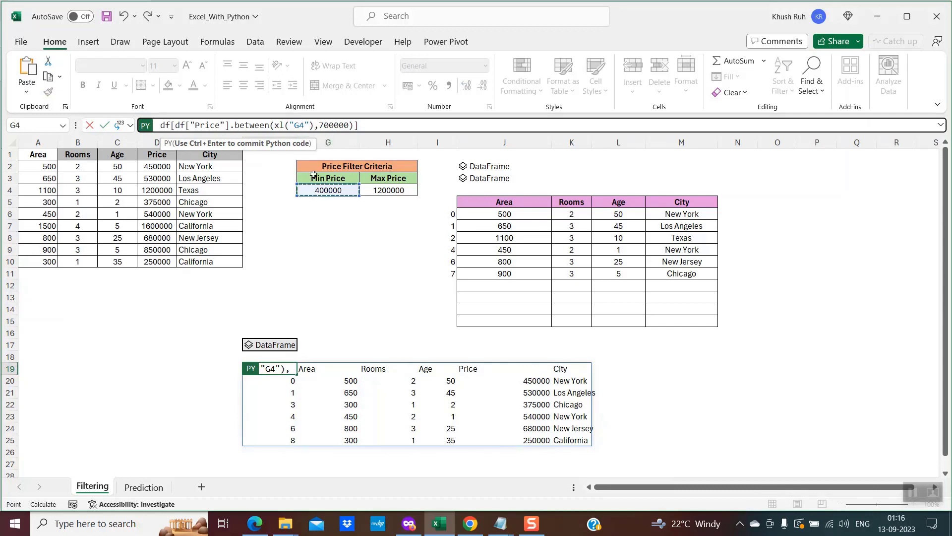
Replace the upper bound 700000 in the F19 code with a reference to the Max Price cell, xl("H4"), and commit it
{"action": "left_click", "coordinate": [350, 125]}
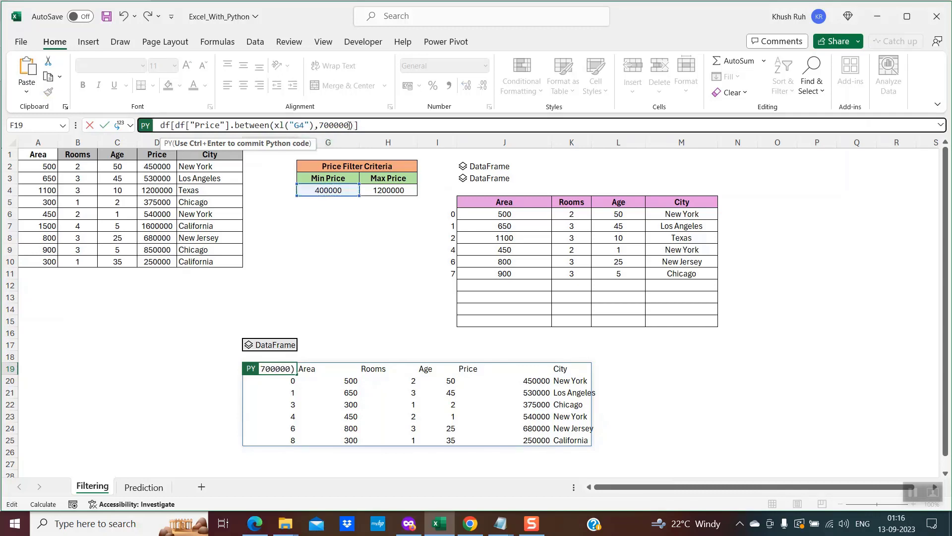
{"action": "key", "text": "BackSpace"}
{"action": "key", "text": "BackSpace"}
{"action": "key", "text": "BackSpace"}
{"action": "key", "text": "BackSpace"}
{"action": "key", "text": "BackSpace"}
{"action": "key", "text": "BackSpace"}
{"action": "left_click", "coordinate": [389, 189]}
{"action": "left_click", "coordinate": [398, 126]}
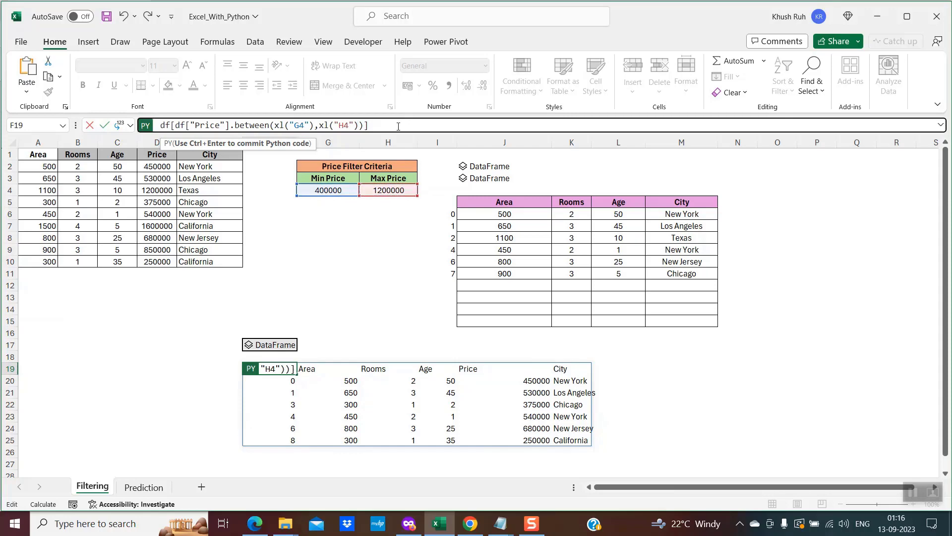
{"action": "key", "text": "ctrl+Return"}
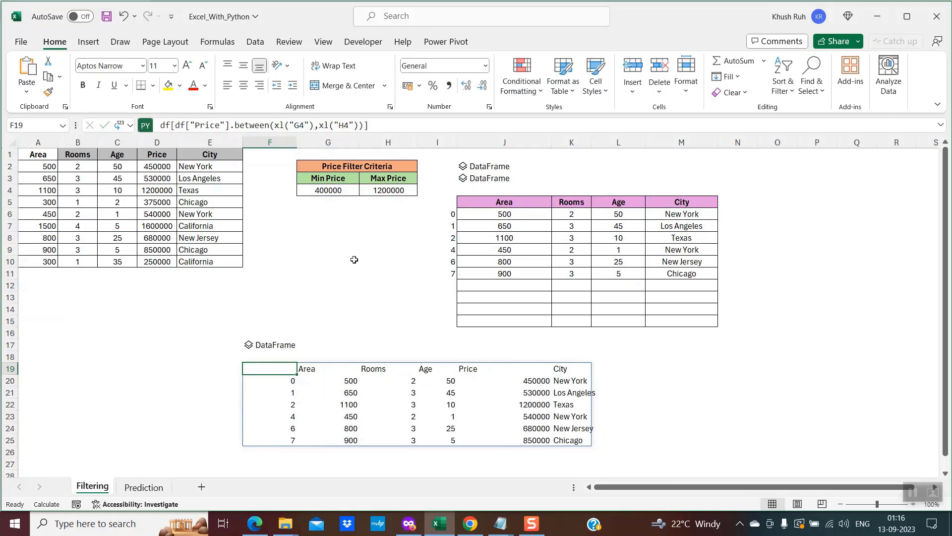
Set the Max Price in H4 of the Price Filter Criteria to 500000
{"action": "left_click", "coordinate": [330, 190]}
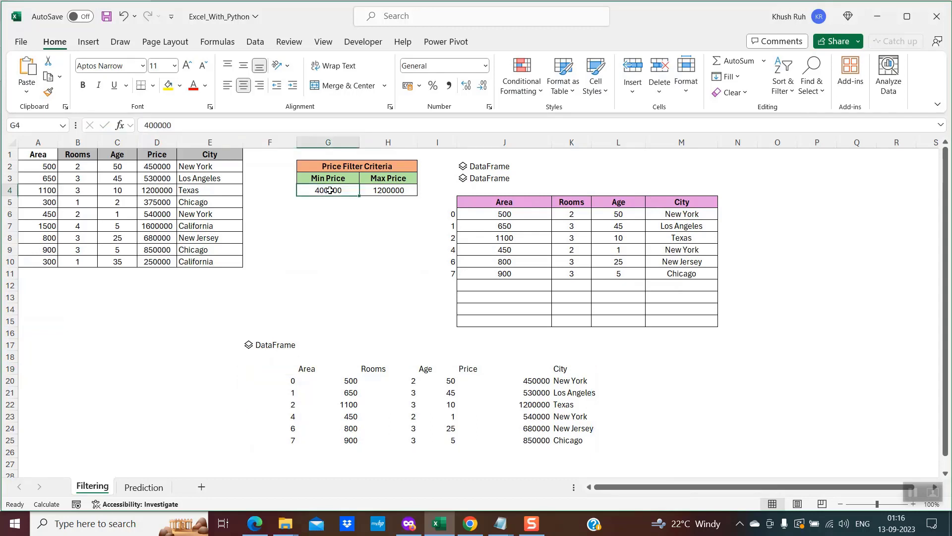
{"action": "key", "text": "Right"}
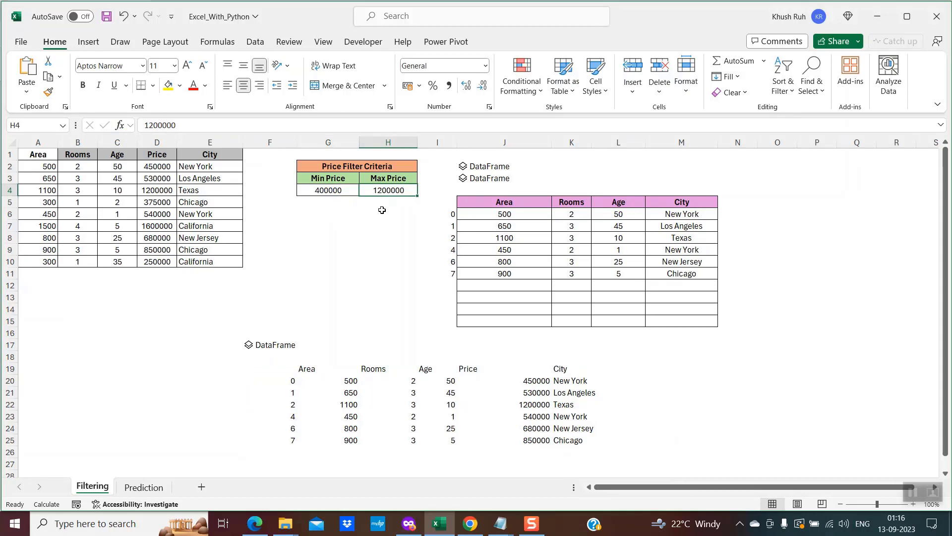
{"action": "type", "text": "50000"}
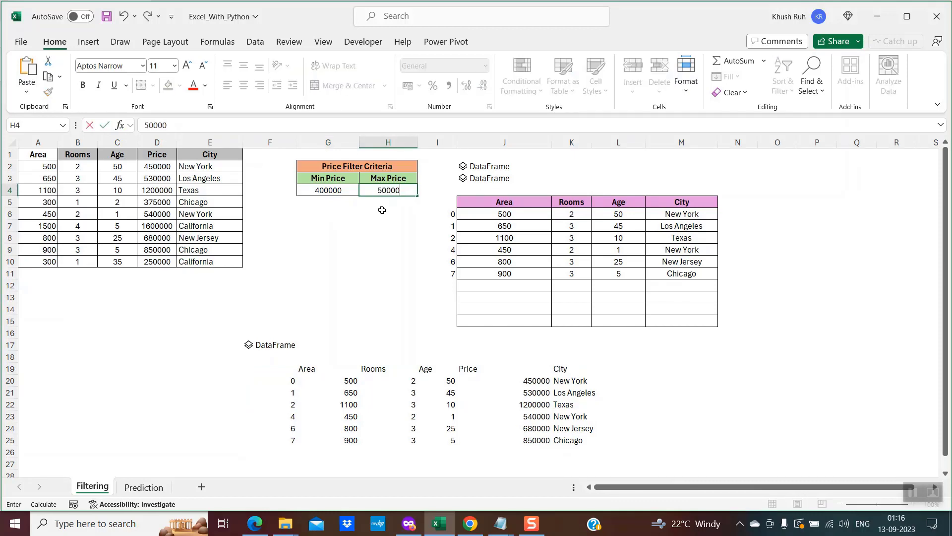
{"action": "type", "text": "0"}
{"action": "key", "text": "Tab"}
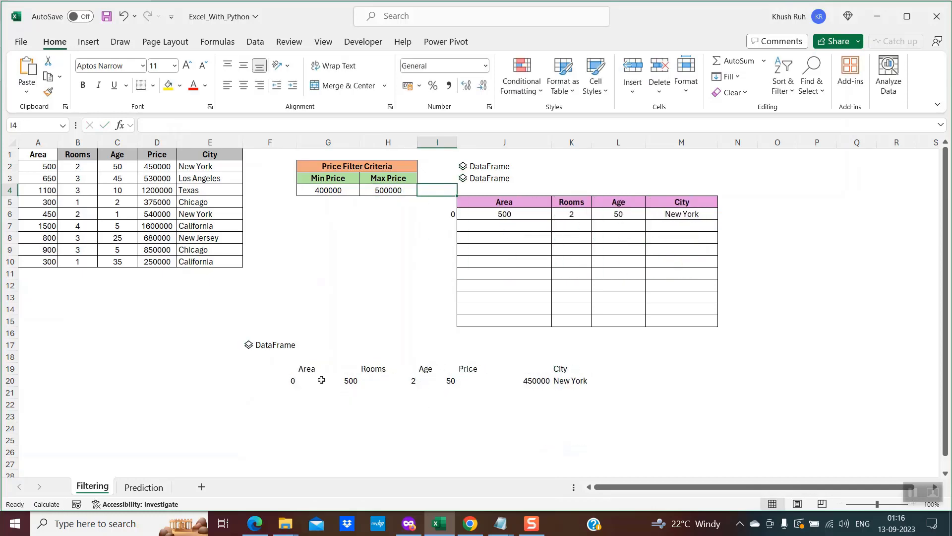
Compare the filtered output row G20:K20 with its matching source row A2:E2
{"action": "left_click", "coordinate": [268, 383]}
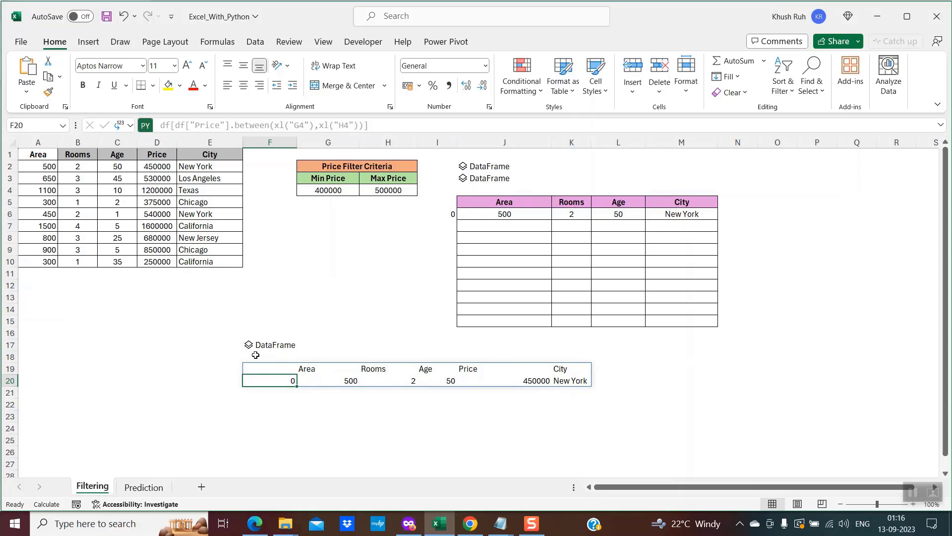
{"action": "left_click", "coordinate": [44, 168]}
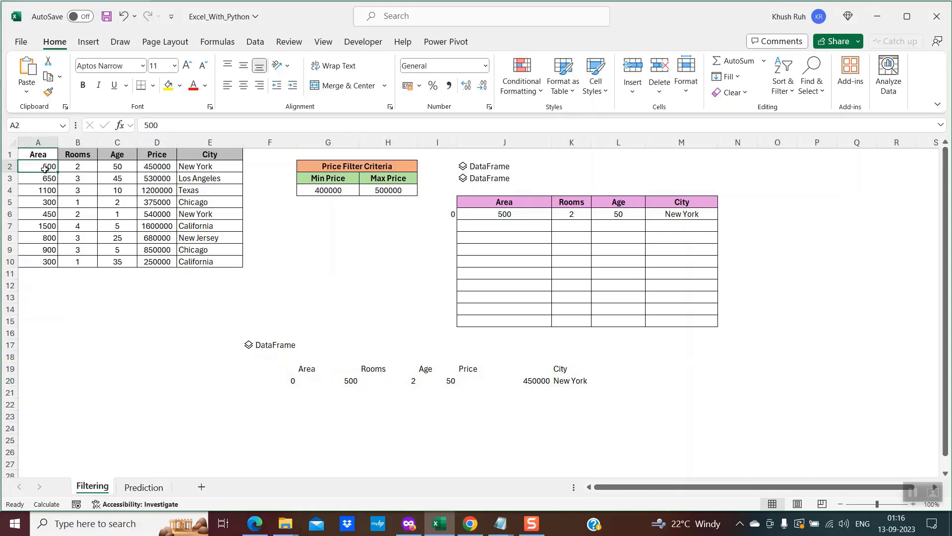
{"action": "left_click_drag", "start_coordinate": [44, 167], "coordinate": [218, 168]}
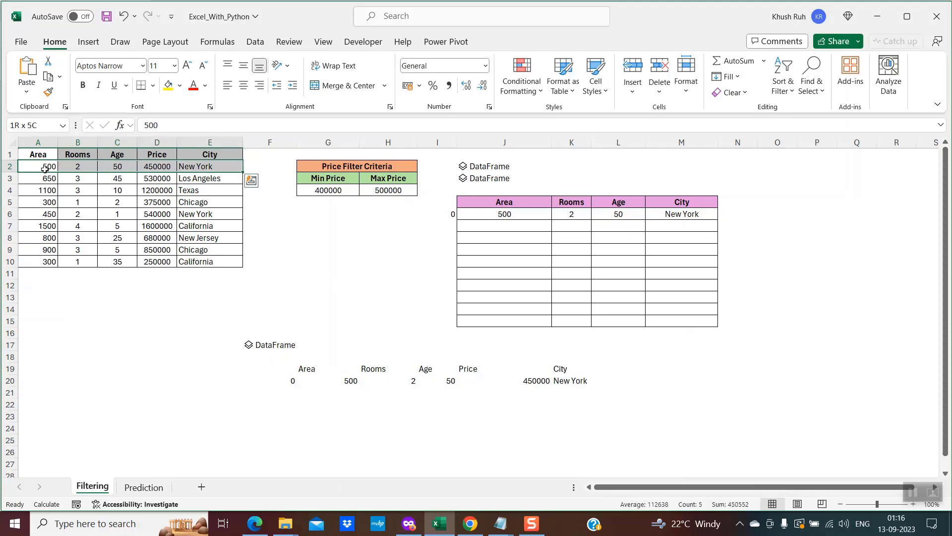
{"action": "left_click", "coordinate": [312, 380]}
{"action": "key", "text": "shift+Right"}
{"action": "key", "text": "shift+Right"}
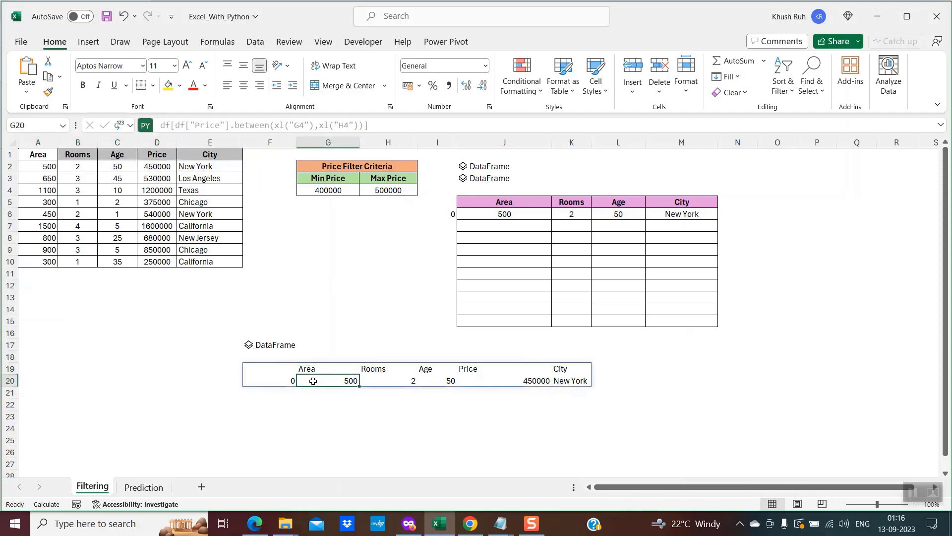
{"action": "key", "text": "shift+Right"}
{"action": "key", "text": "shift+Right"}
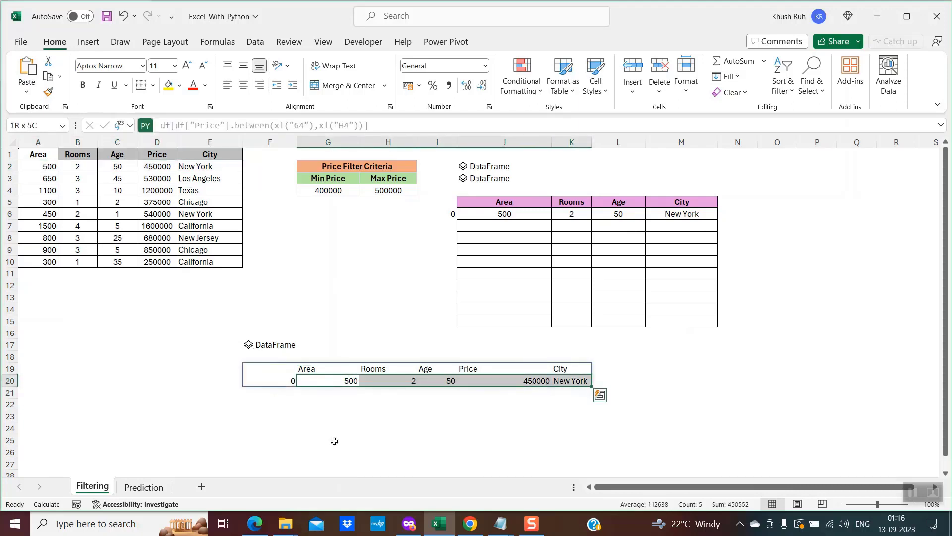
Examine the header row F19:K19 of the filtered output and the formatted Area, Rooms, Age and City results table
{"action": "left_click", "coordinate": [339, 438]}
{"action": "left_click", "coordinate": [293, 368]}
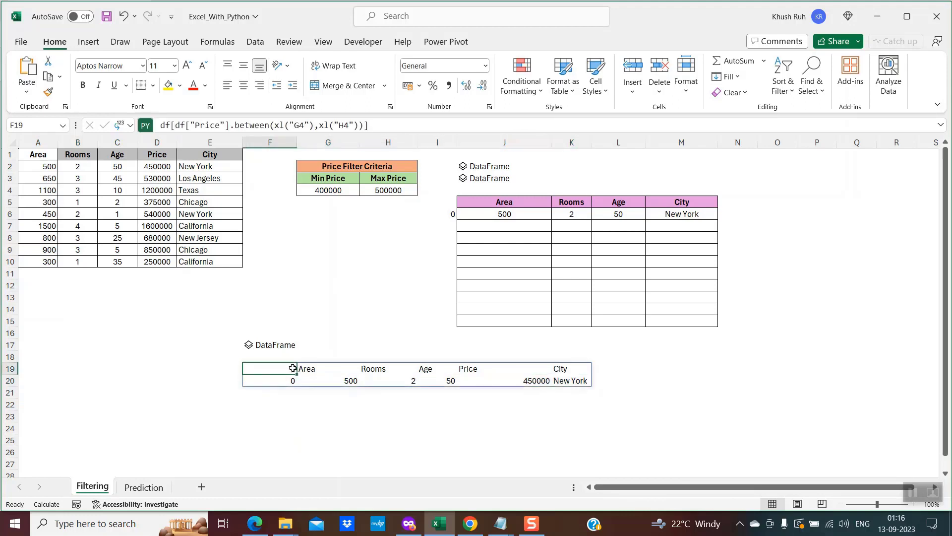
{"action": "key", "text": "shift+Right"}
{"action": "key", "text": "shift+Right"}
{"action": "key", "text": "shift+Right"}
{"action": "key", "text": "shift+Right"}
{"action": "key", "text": "shift+Right"}
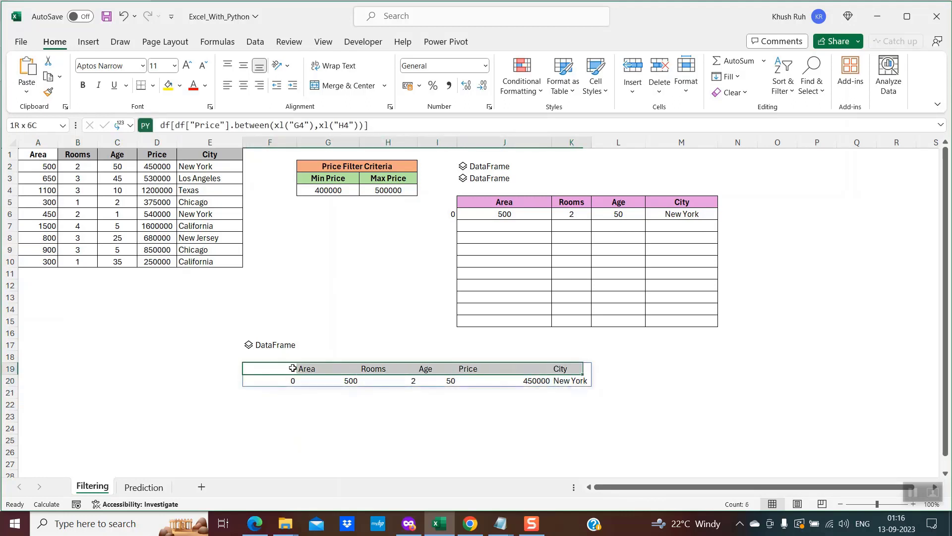
{"action": "left_click", "coordinate": [510, 208]}
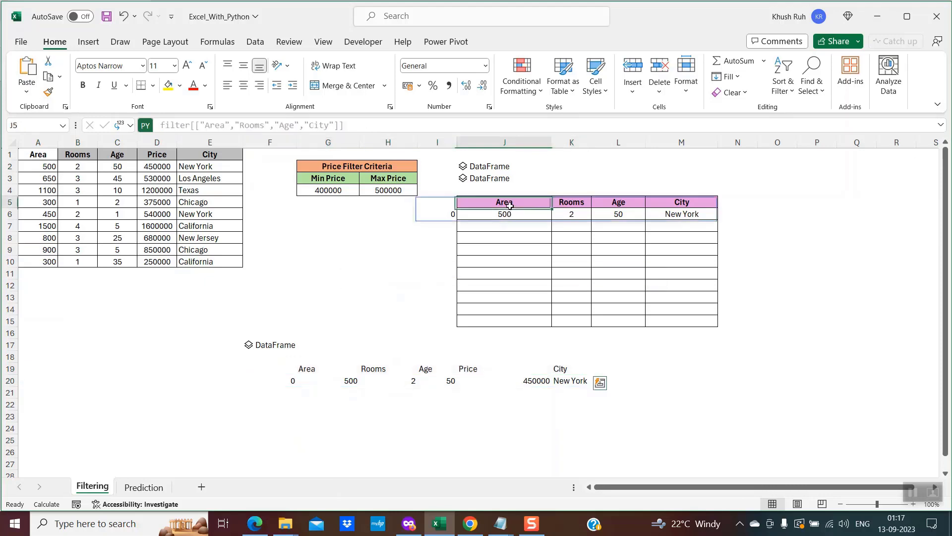
{"action": "key", "text": "Down"}
{"action": "key", "text": "Down"}
{"action": "key", "text": "Down"}
{"action": "key", "text": "Down"}
{"action": "key", "text": "Down"}
{"action": "key", "text": "Down"}
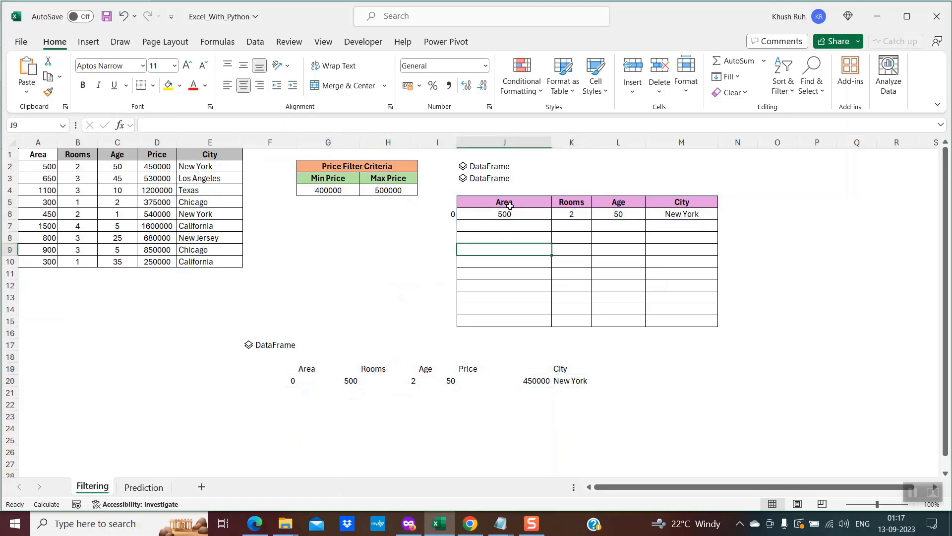
{"action": "key", "text": "Right"}
{"action": "key", "text": "Right"}
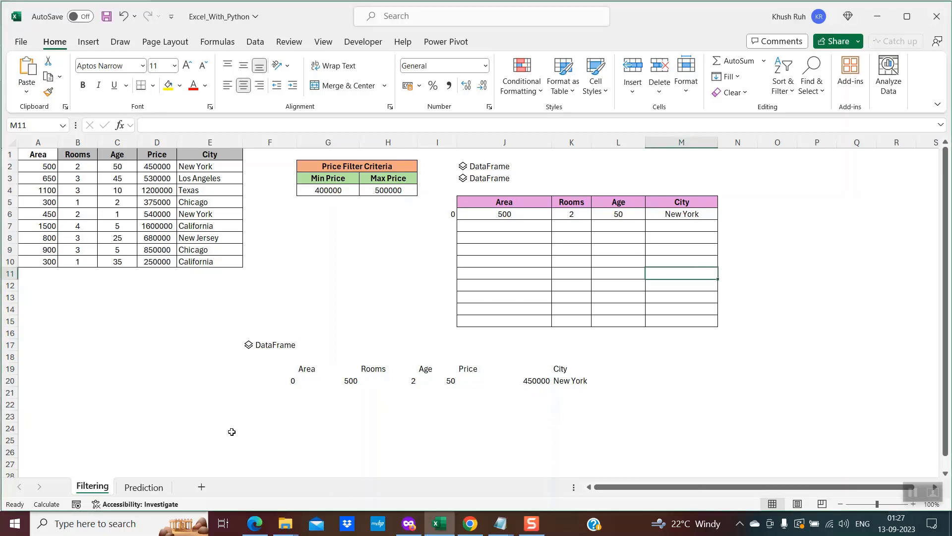
Open the Prediction sheet and select the Area, Rooms, Age and Price table in B4:E13
{"action": "left_click", "coordinate": [148, 488]}
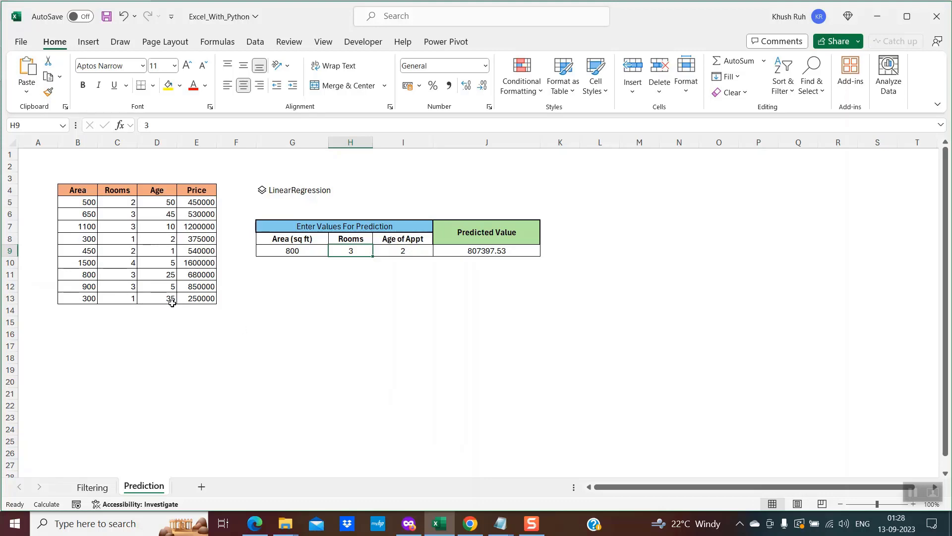
{"action": "left_click", "coordinate": [77, 189]}
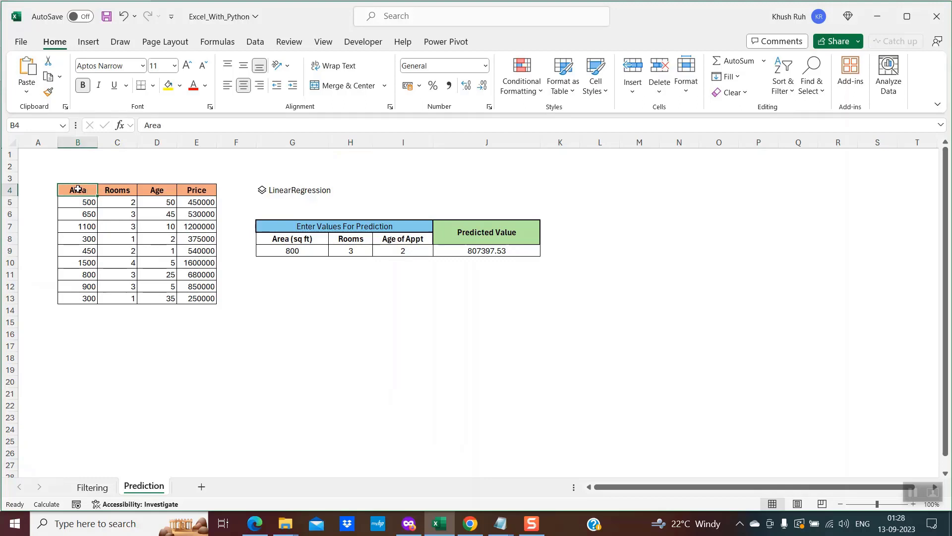
{"action": "key", "text": "shift+Down"}
{"action": "key", "text": "shift+Down"}
{"action": "key", "text": "shift+Down"}
{"action": "key", "text": "shift+Down"}
{"action": "key", "text": "shift+Down"}
{"action": "key", "text": "shift+Down"}
{"action": "key", "text": "shift+Down"}
{"action": "key", "text": "shift+Down"}
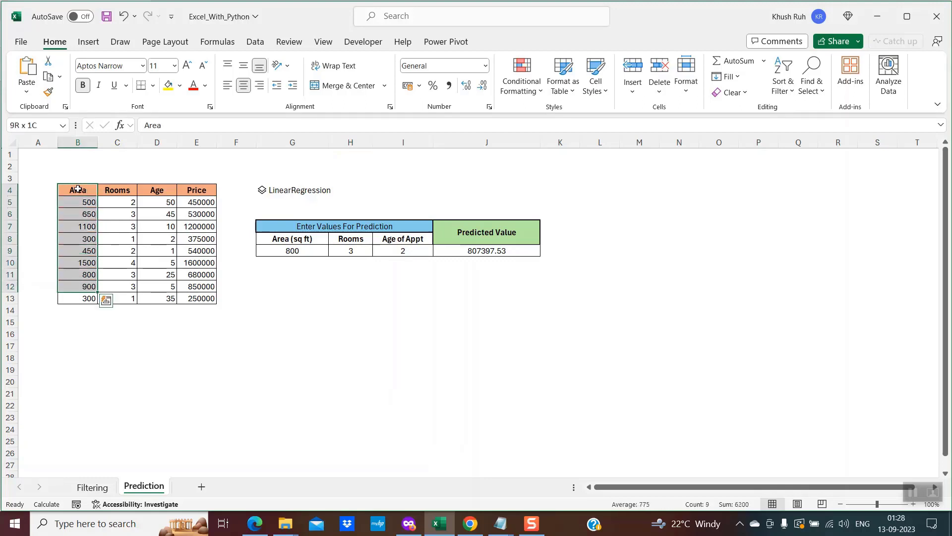
{"action": "key", "text": "shift+Down"}
{"action": "key", "text": "shift+Right"}
{"action": "key", "text": "shift+Right"}
{"action": "key", "text": "shift+Right"}
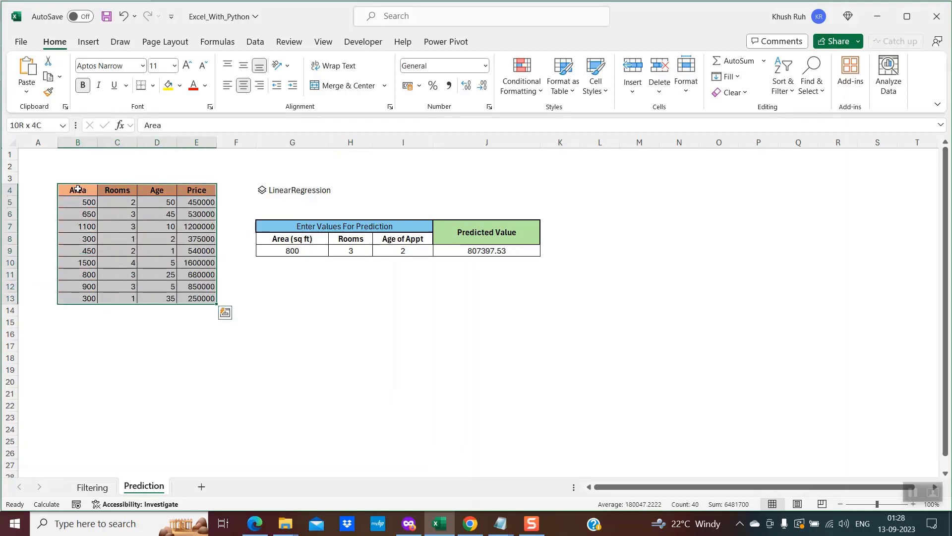
Review the full linear regression Python code in G4, from the sklearn import to reg.fit(ip,op)
{"action": "left_click", "coordinate": [348, 346]}
{"action": "left_click", "coordinate": [298, 191]}
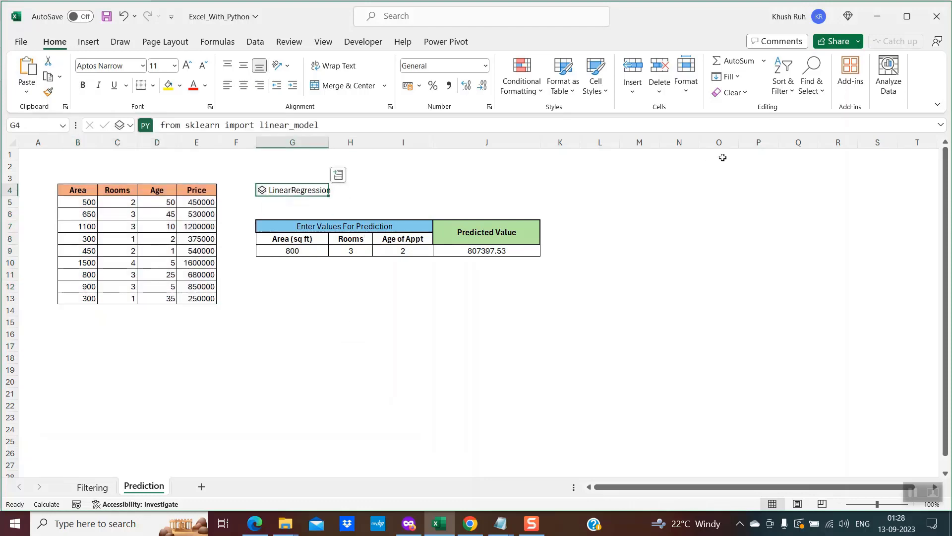
{"action": "left_click", "coordinate": [941, 125]}
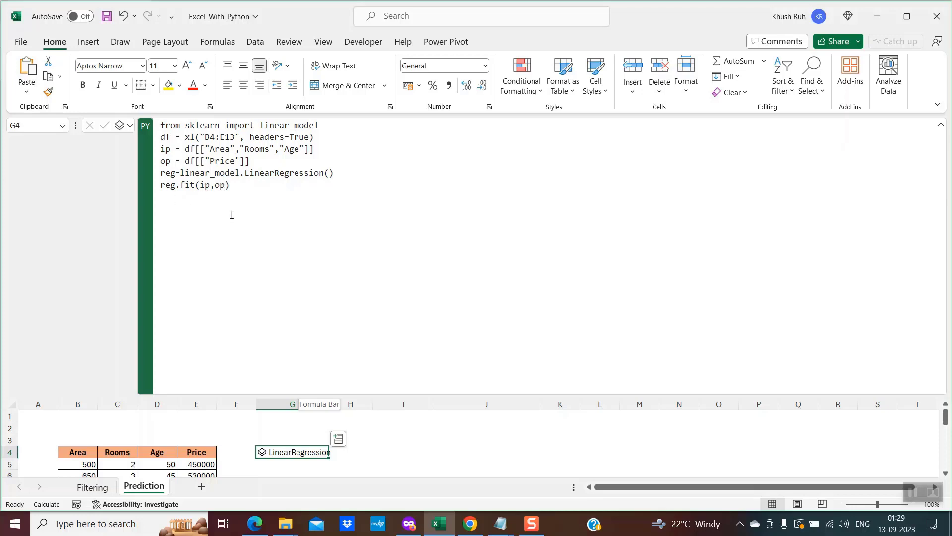
{"action": "left_click", "coordinate": [246, 186]}
{"action": "key", "text": "ctrl+Return"}
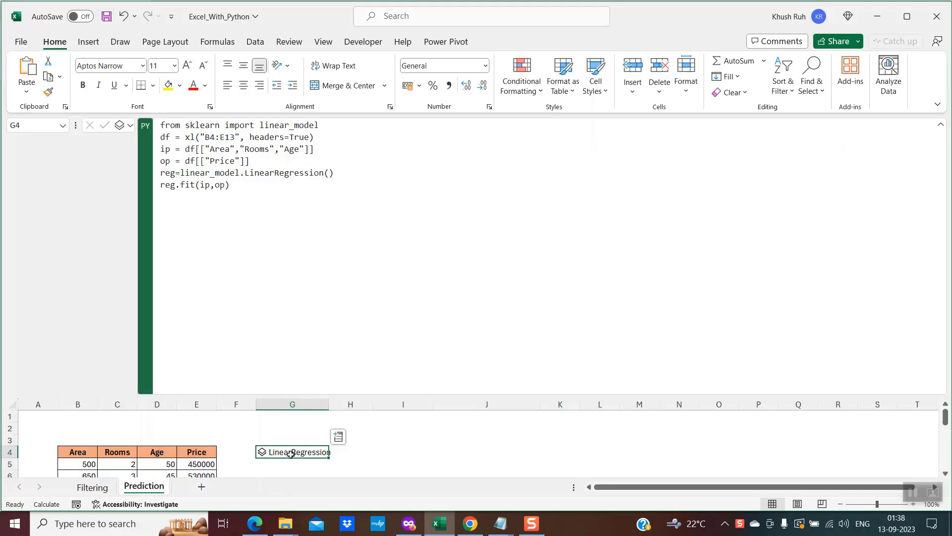
{"action": "left_click", "coordinate": [940, 125]}
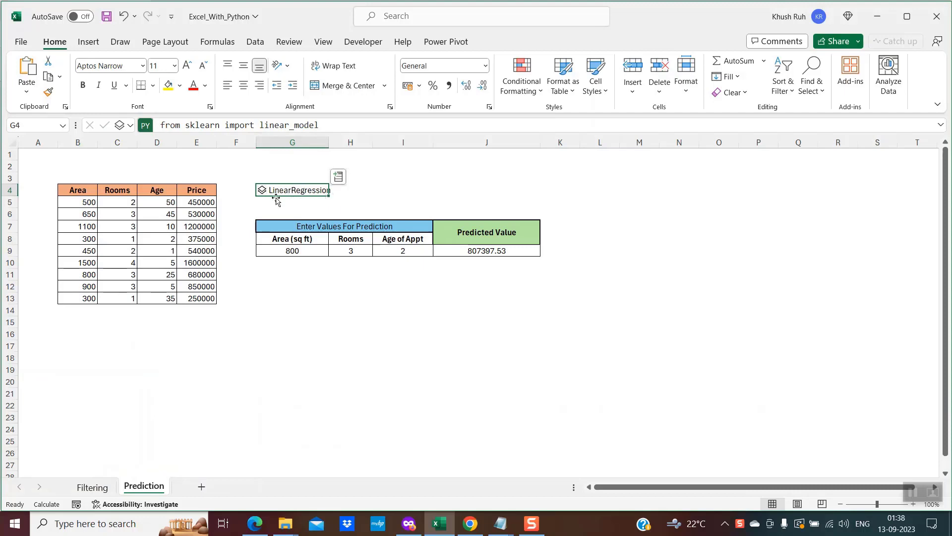
Inspect the data card of the LinearRegression object in G4 and reread the cell's full code
{"action": "left_click", "coordinate": [262, 190]}
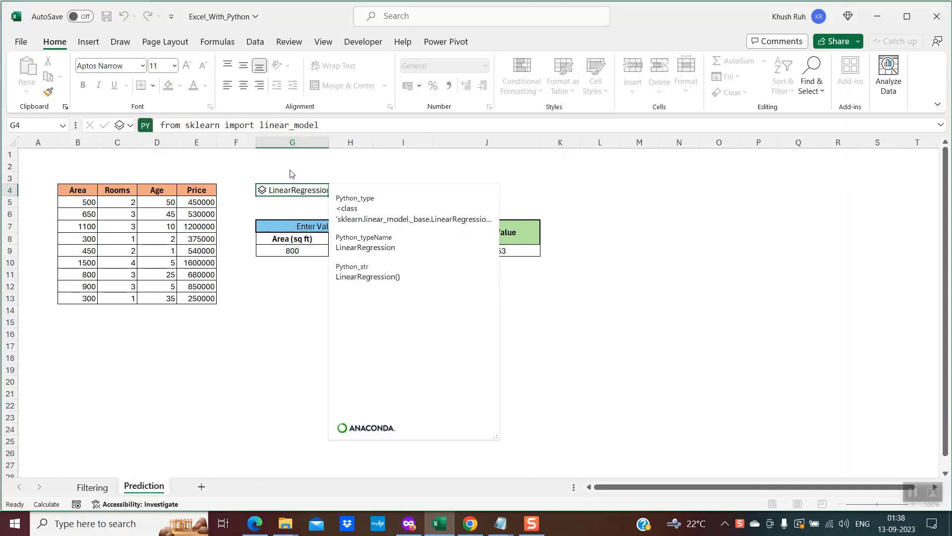
{"action": "key", "text": "Escape"}
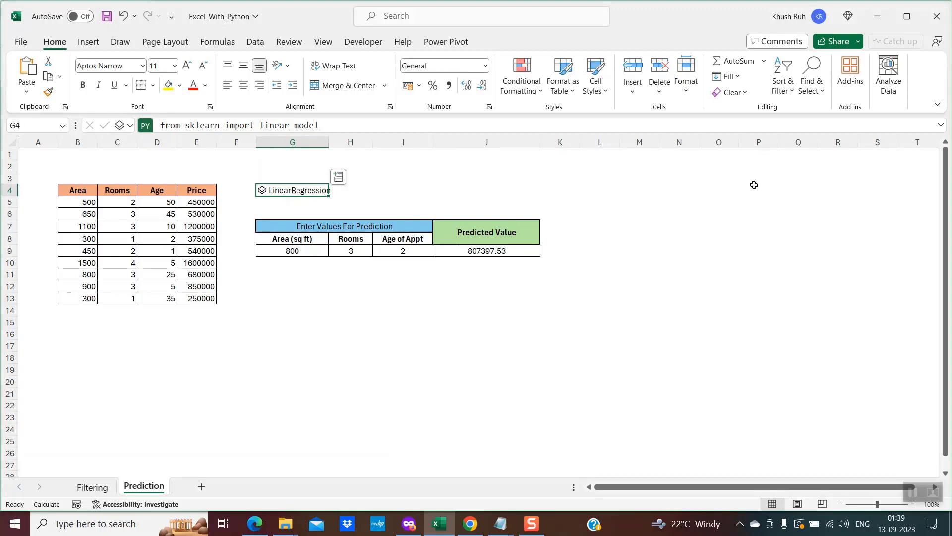
{"action": "left_click", "coordinate": [940, 125]}
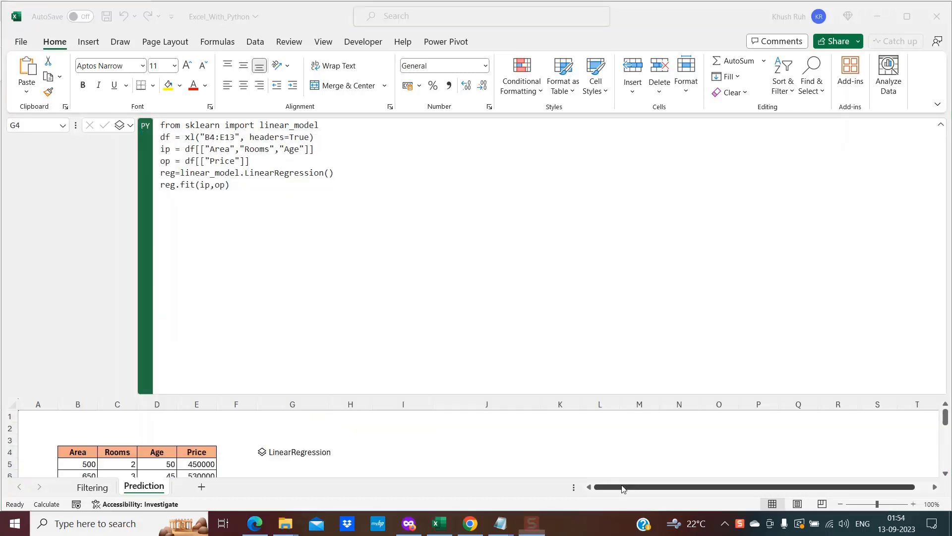
{"action": "left_click", "coordinate": [267, 188]}
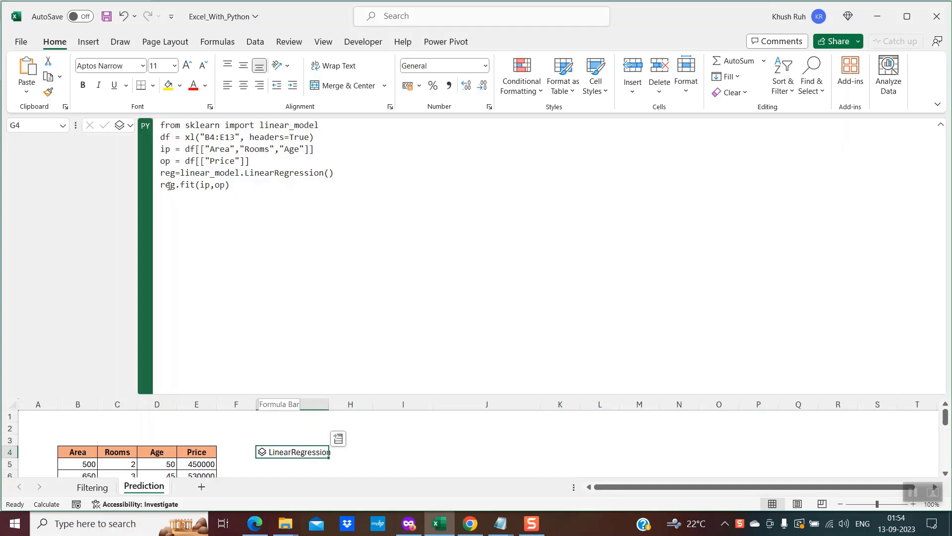
{"action": "left_click", "coordinate": [941, 125]}
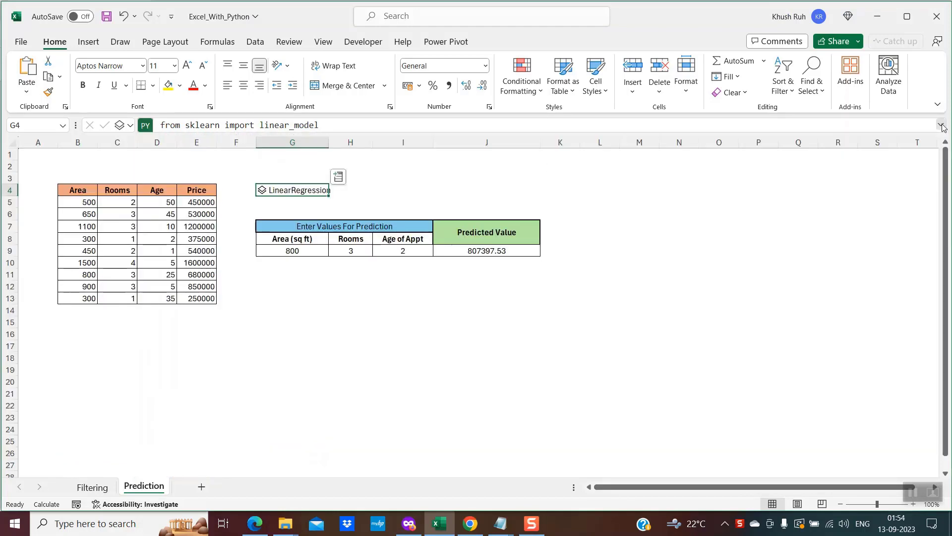
Enter the Python formula reg.predict([[400,1,15]]) in I4 and set its output to Excel Value
{"action": "left_click", "coordinate": [402, 193]}
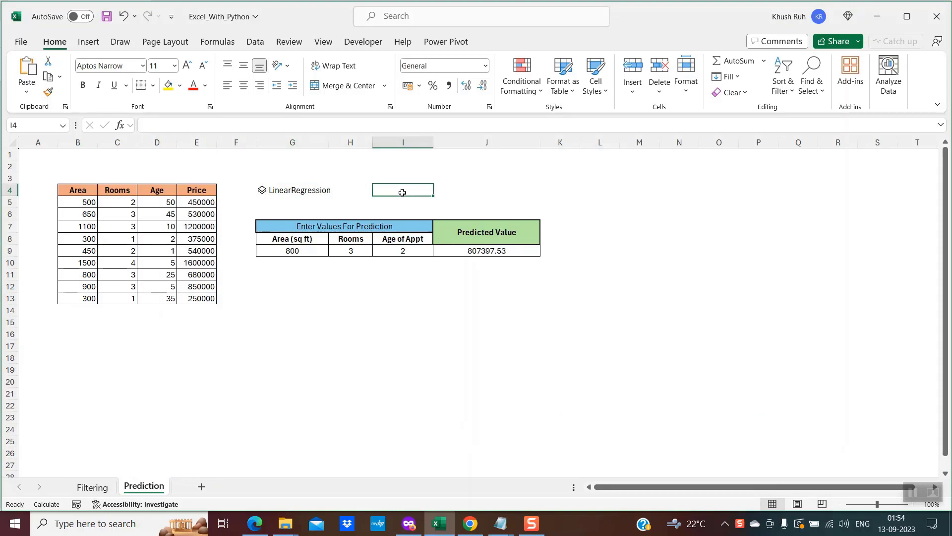
{"action": "double_click", "coordinate": [403, 193]}
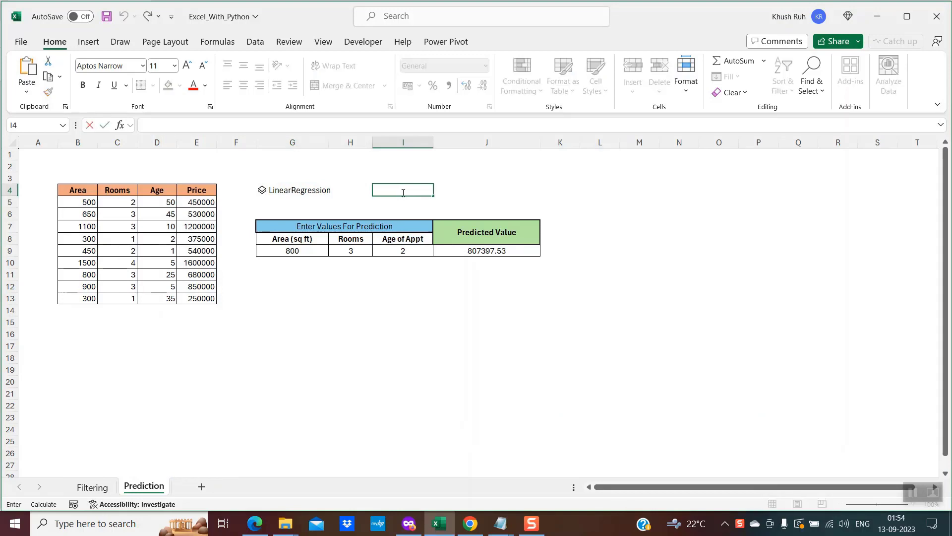
{"action": "type", "text": "=py"}
{"action": "key", "text": "Tab"}
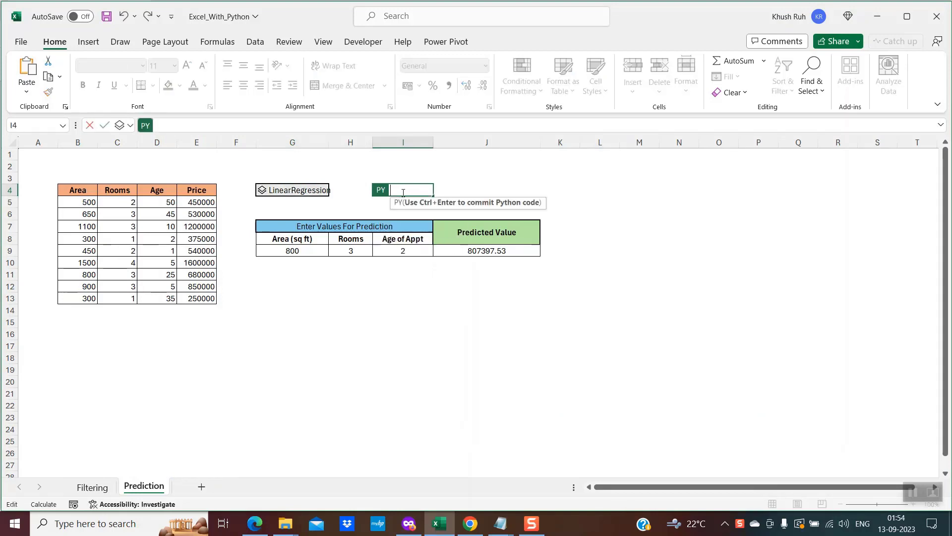
{"action": "type", "text": "reg.predict([[400,1,15]])"}
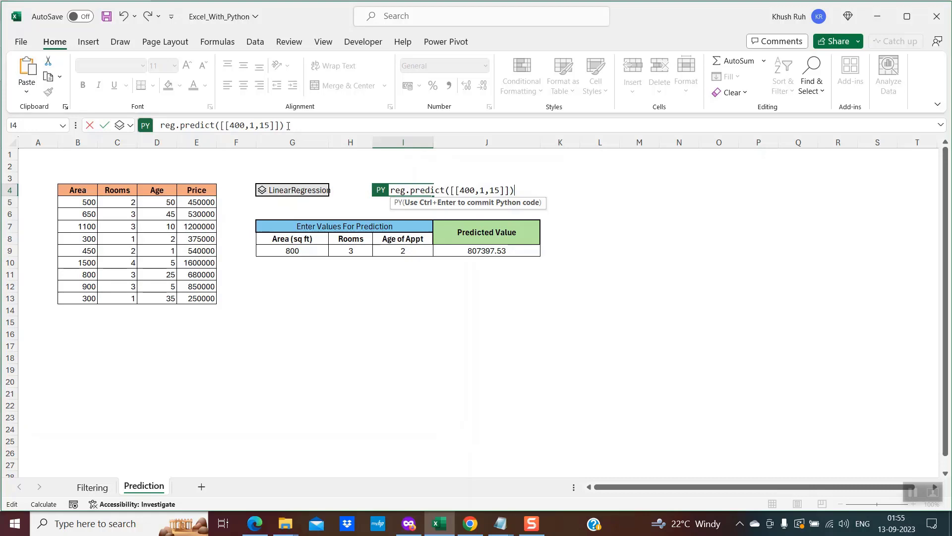
{"action": "left_click", "coordinate": [288, 125]}
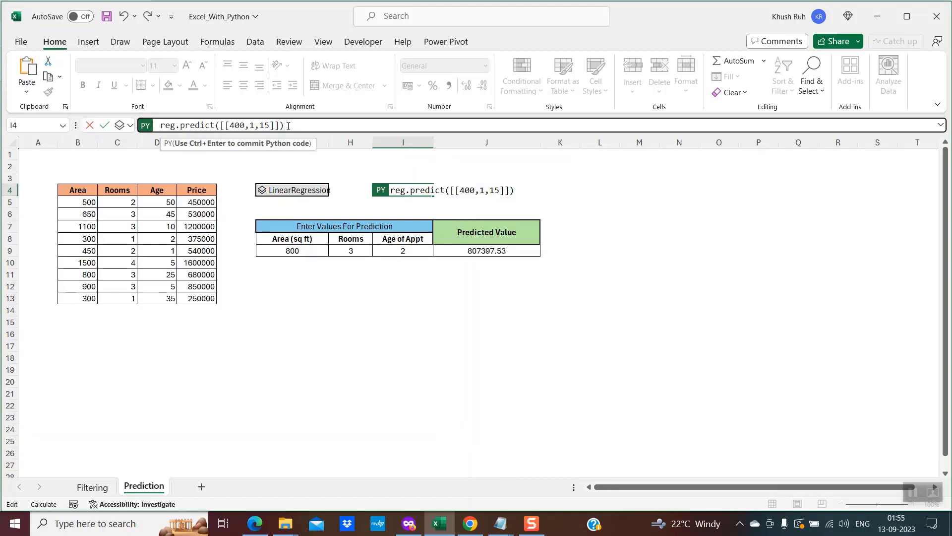
{"action": "key", "text": "ctrl+Return"}
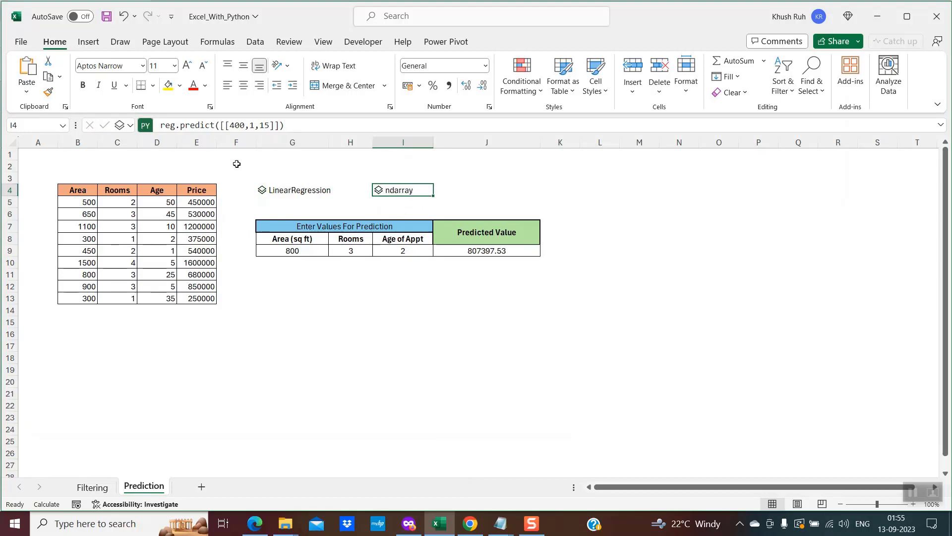
{"action": "left_click", "coordinate": [131, 126]}
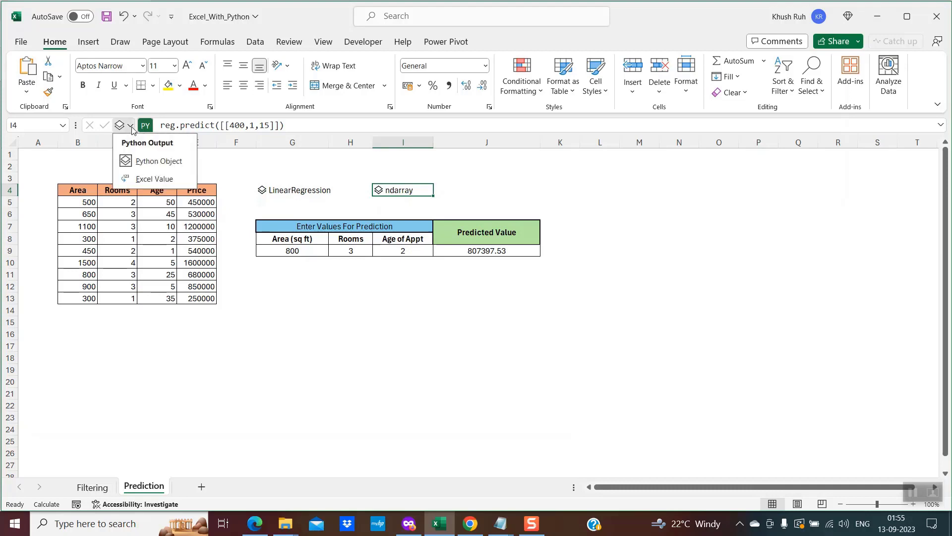
{"action": "left_click", "coordinate": [147, 178]}
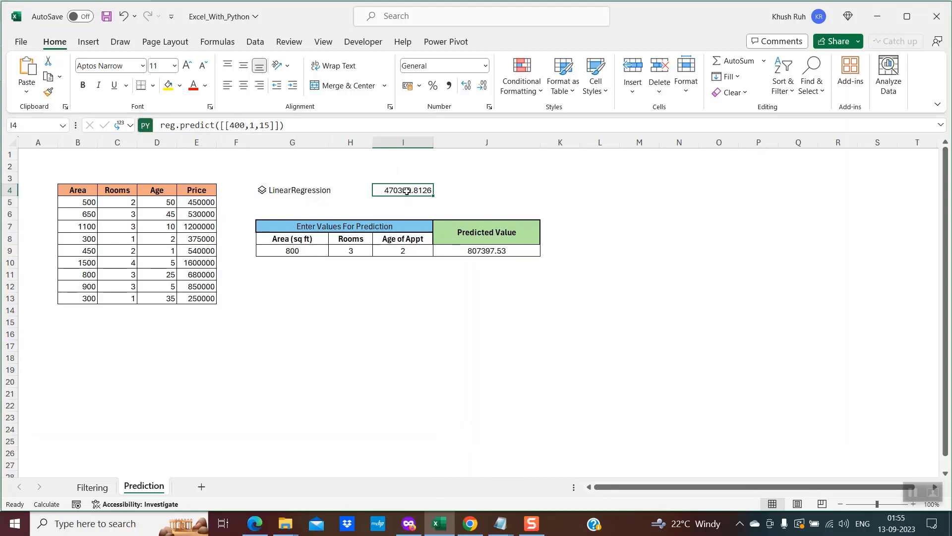
Replace the hard-coded area 400 in I4's predict formula with a reference to the area input cell, xl("G9")
{"action": "left_click", "coordinate": [292, 250]}
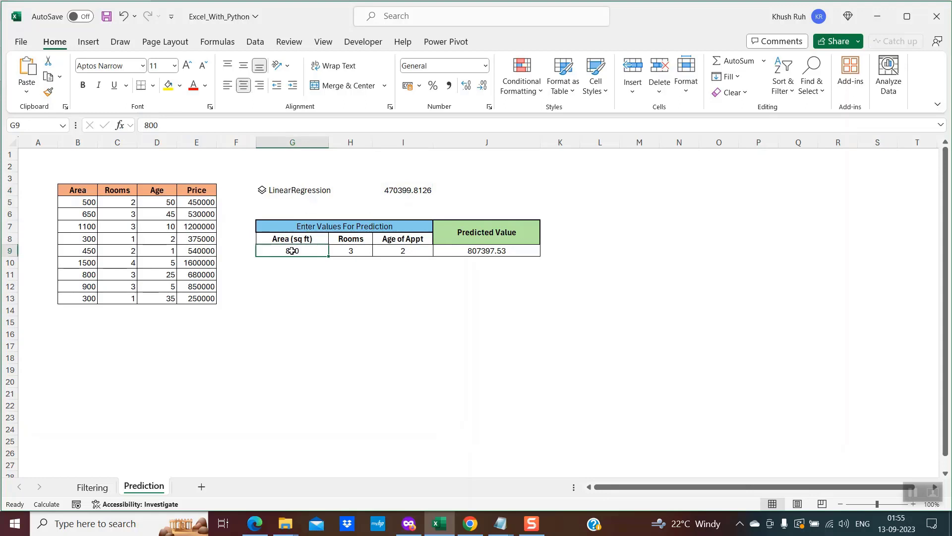
{"action": "left_click", "coordinate": [408, 189]}
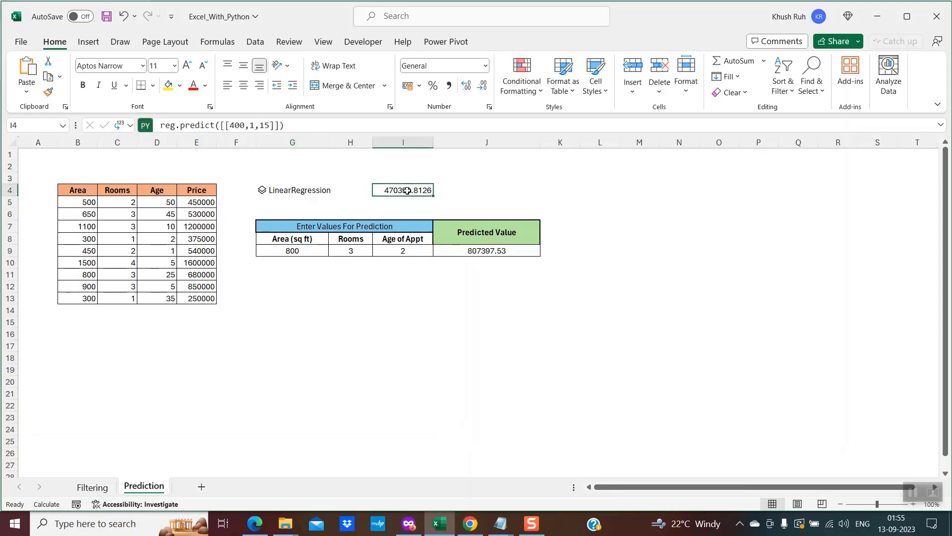
{"action": "left_click", "coordinate": [319, 130]}
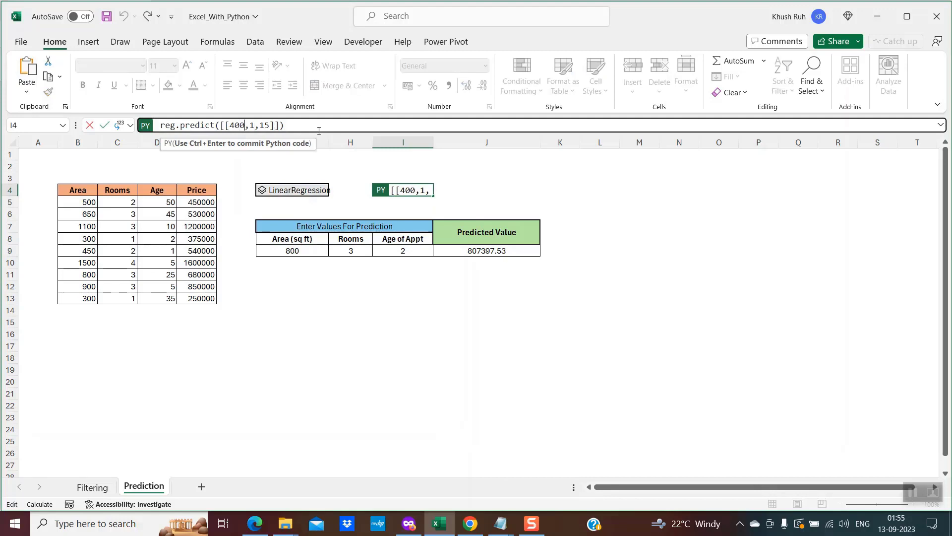
{"action": "key", "text": "BackSpace"}
{"action": "key", "text": "BackSpace"}
{"action": "key", "text": "BackSpace"}
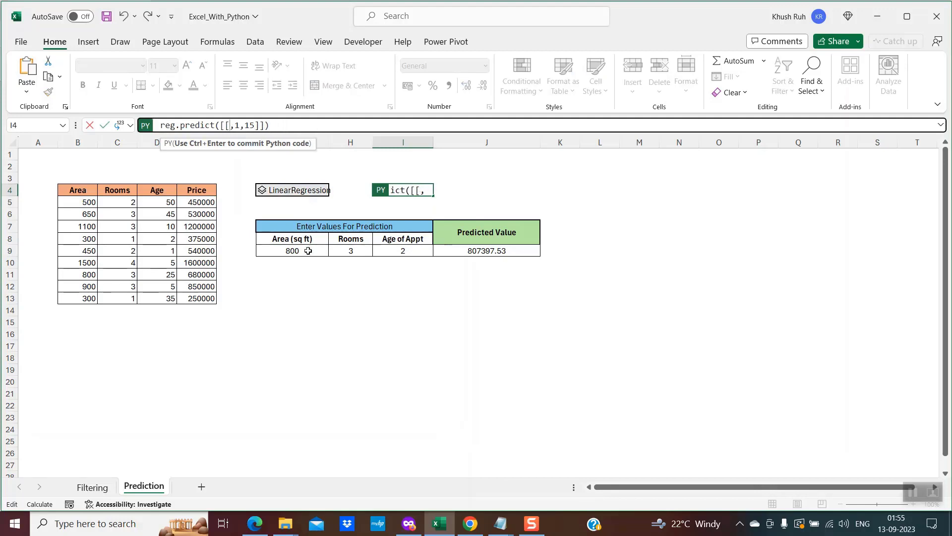
{"action": "left_click", "coordinate": [308, 250]}
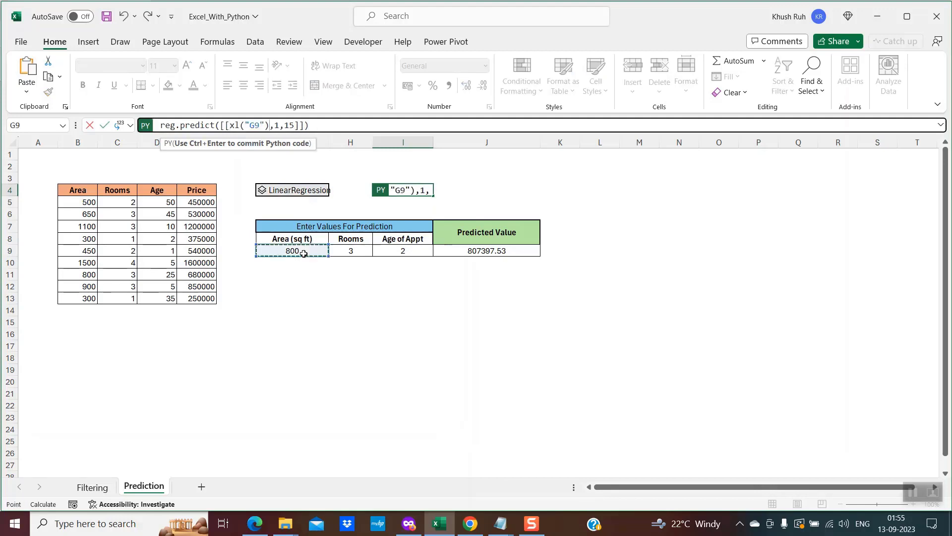
Replace the rooms and age values in I4's predict formula with xl("H9") and xl("I9"), and run the code
{"action": "left_click", "coordinate": [279, 125]}
{"action": "key", "text": "BackSpace"}
{"action": "left_click", "coordinate": [356, 251]}
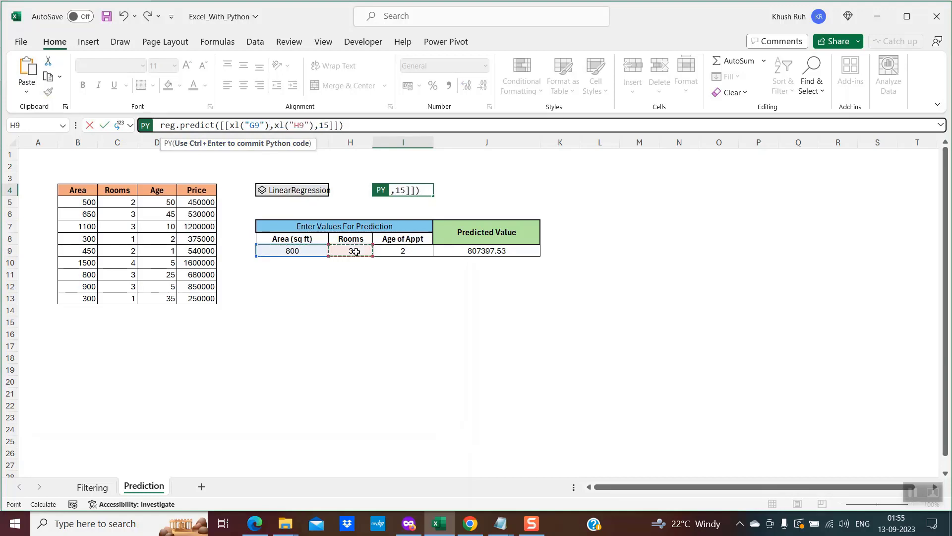
{"action": "left_click", "coordinate": [326, 125]}
{"action": "key", "text": "BackSpace"}
{"action": "key", "text": "BackSpace"}
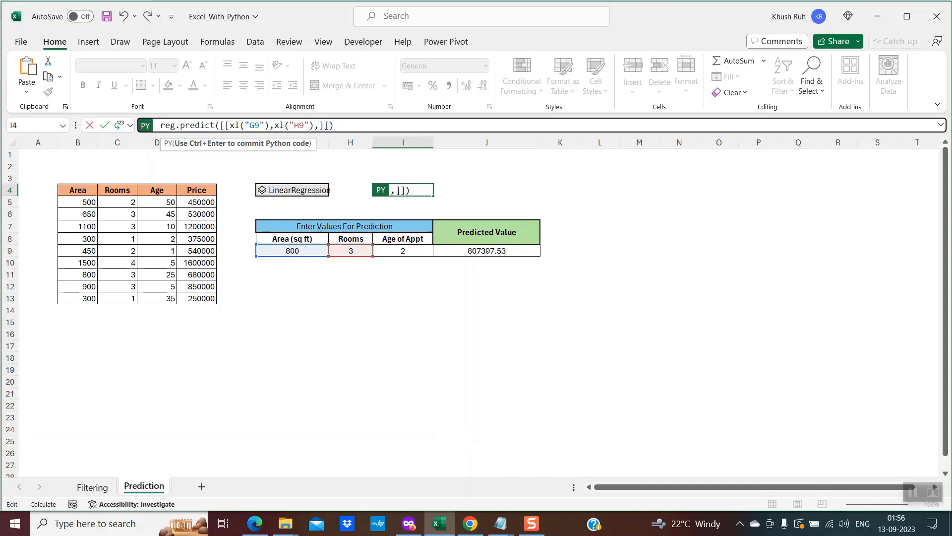
{"action": "left_click", "coordinate": [405, 251]}
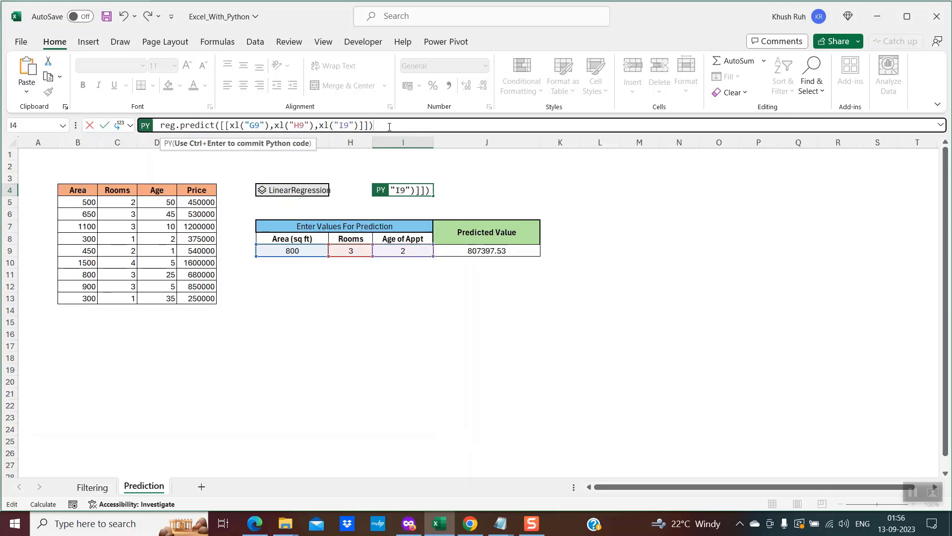
{"action": "key", "text": "ctrl+Return"}
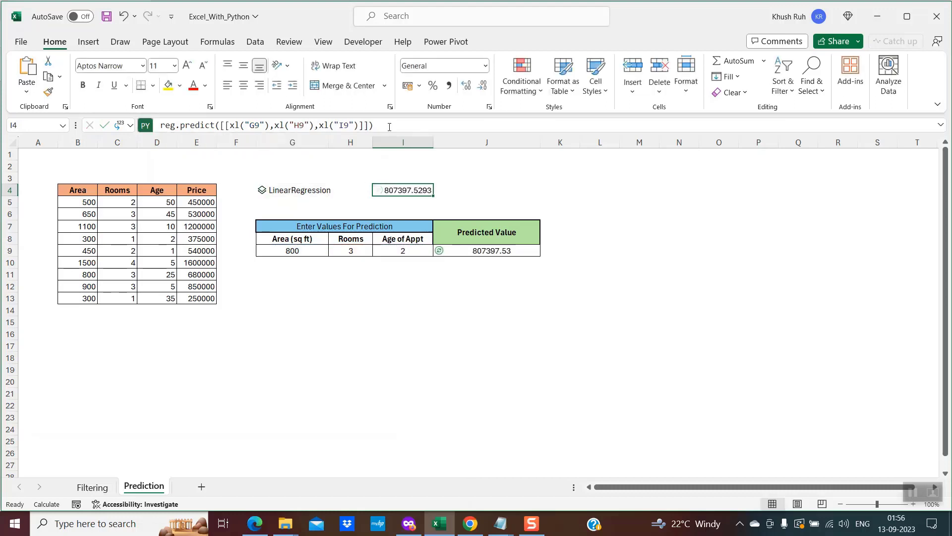
Go through the prediction inputs in G9:I9 and compare the Predicted Value formula in J9 with the one in I4
{"action": "left_click", "coordinate": [300, 252]}
{"action": "key", "text": "Tab"}
{"action": "key", "text": "Tab"}
{"action": "key", "text": "Tab"}
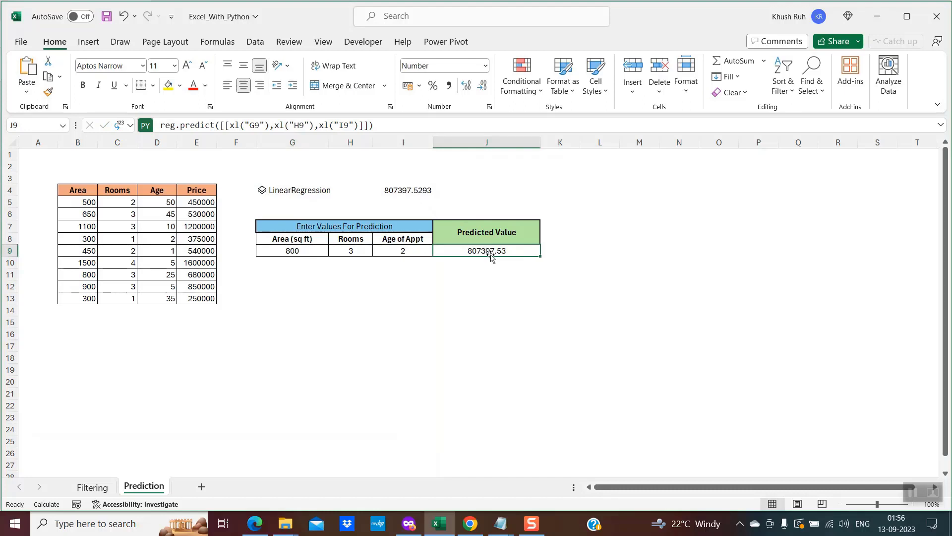
{"action": "left_click", "coordinate": [408, 189]}
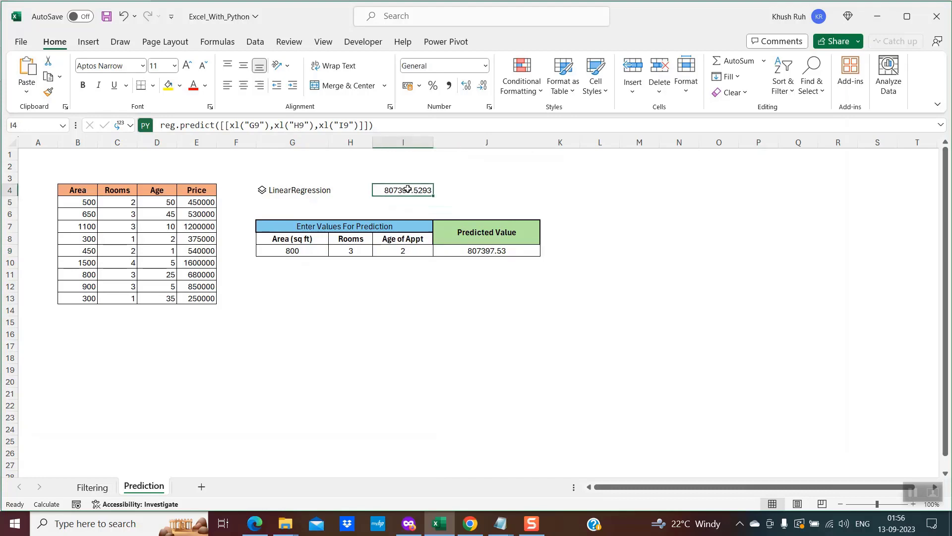
Set the prediction Area (sq ft) in G9 to 1000
{"action": "left_click", "coordinate": [305, 253]}
{"action": "type", "text": "1000"}
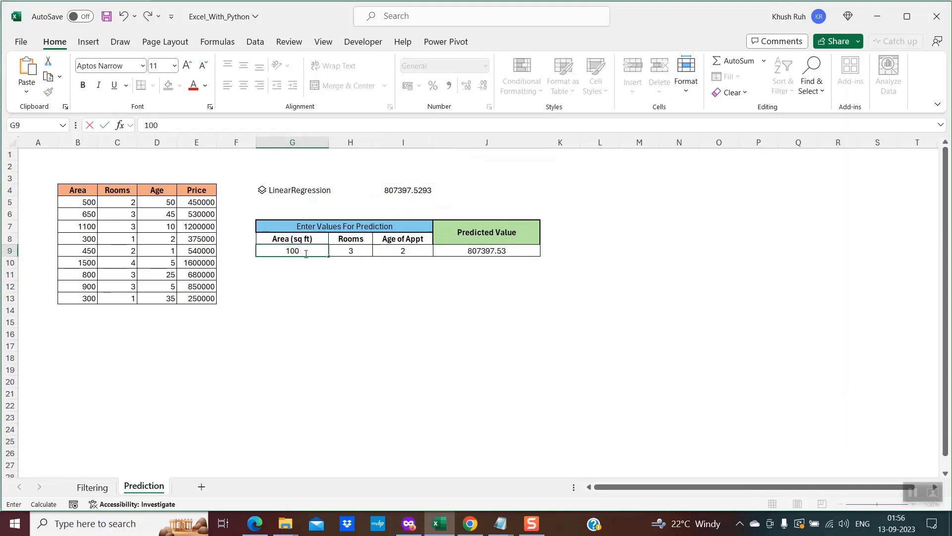
{"action": "left_click", "coordinate": [395, 297]}
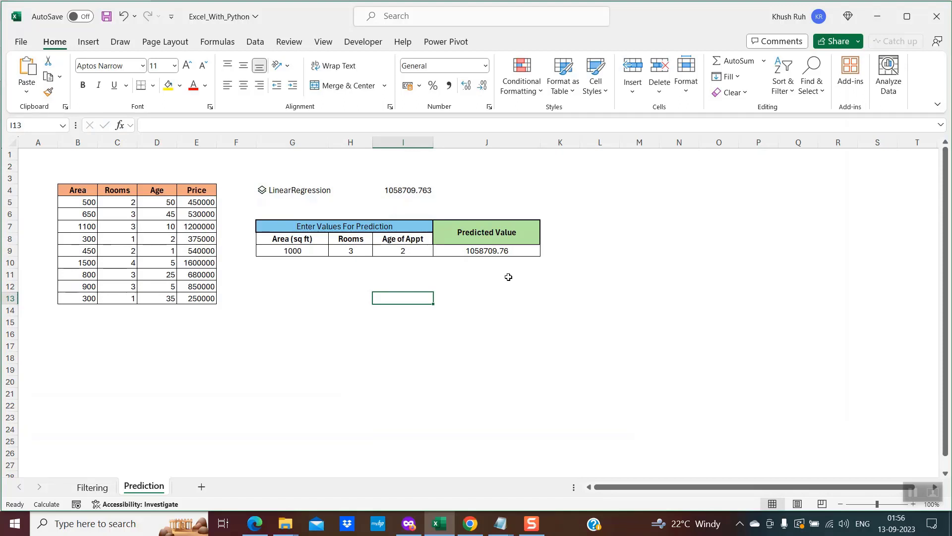
Switch to Chrome and view the Microsoft Tech Community article announcing Python in Excel
{"action": "left_click", "coordinate": [474, 527]}
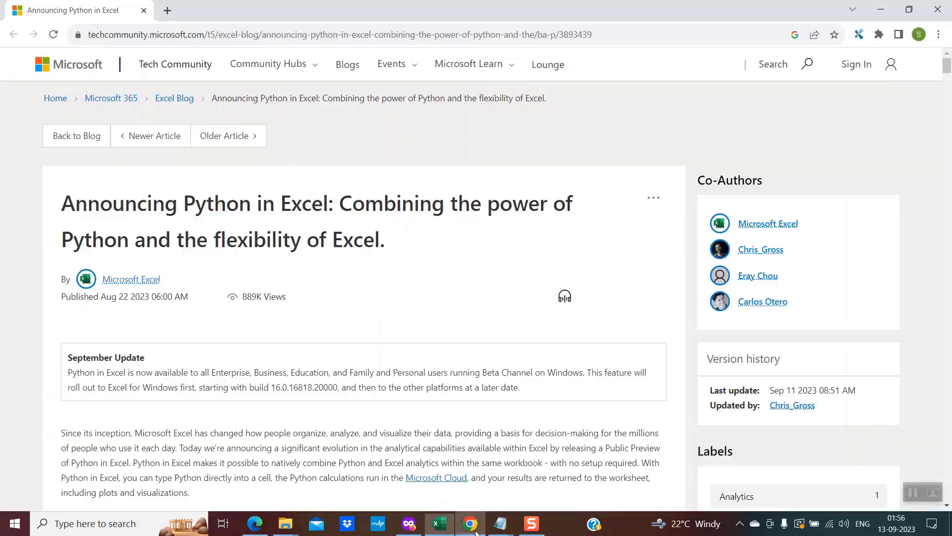
{"action": "key", "text": "Tab"}
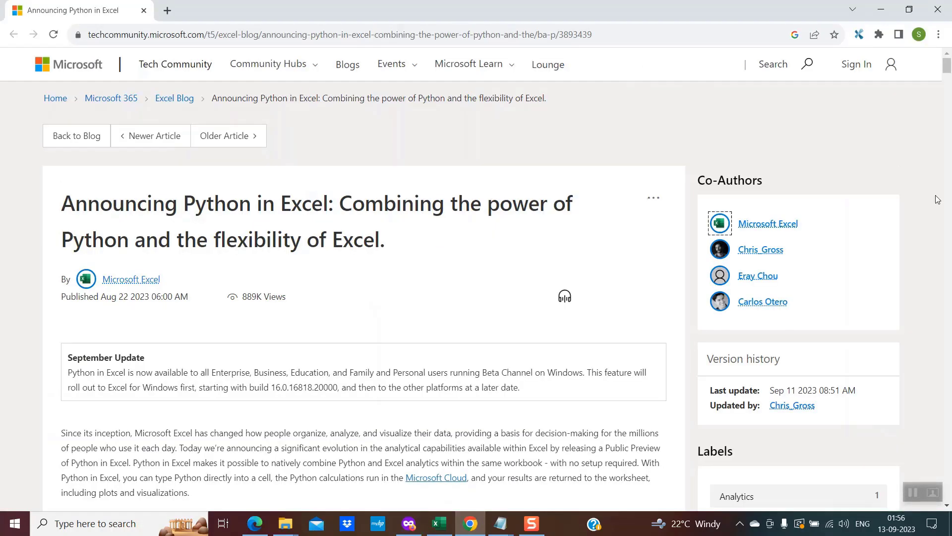